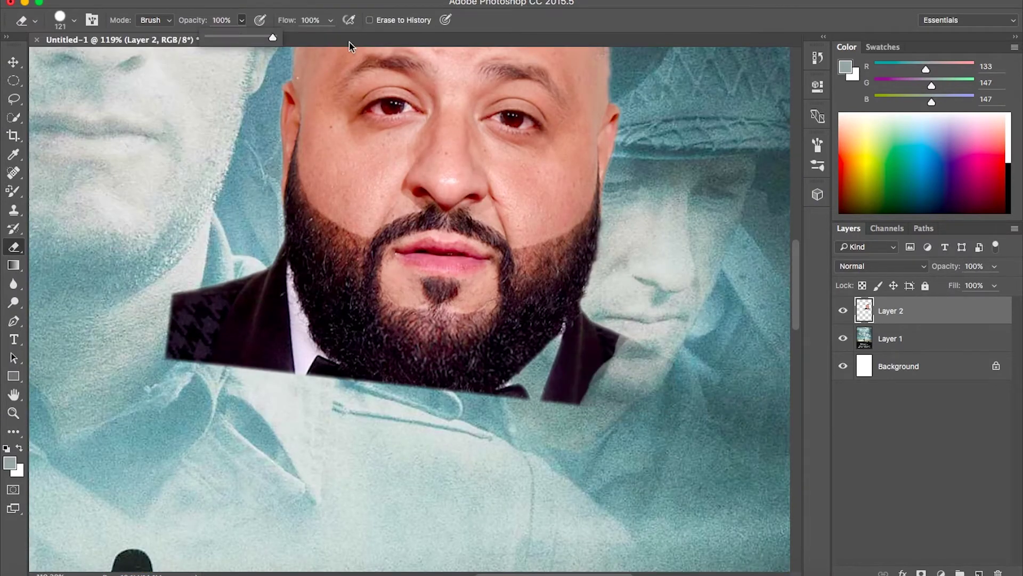
Step: Erase the jacket around the pasted bearded face and the pale patch on the left soldier's face
{"action": "left_click_drag", "start_coordinate": [612, 362], "coordinate": [573, 398]}
{"action": "left_click_drag", "start_coordinate": [398, 451], "coordinate": [312, 404]}
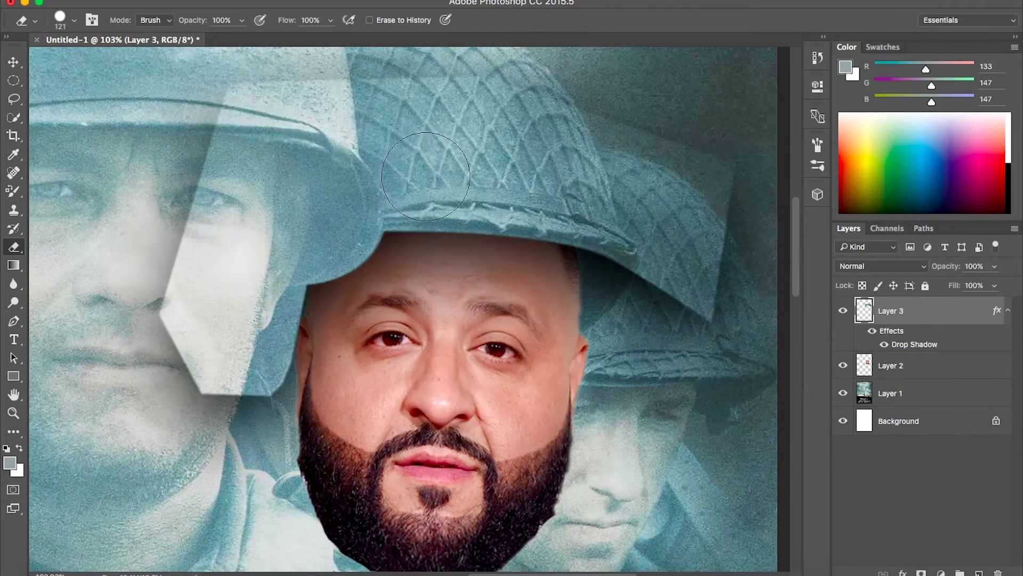
{"action": "scroll", "coordinate": [399, 267], "scroll_direction": "up", "scroll_amount": 4}
{"action": "left_click_drag", "start_coordinate": [239, 320], "coordinate": [267, 506]}
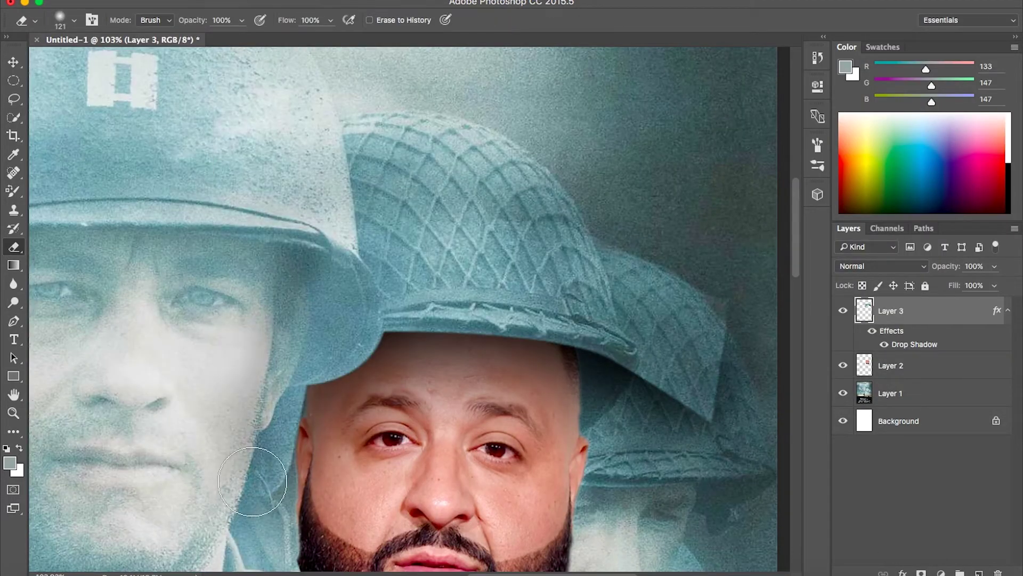
{"action": "scroll", "coordinate": [613, 166], "scroll_direction": "down", "scroll_amount": 5}
{"action": "left_click", "coordinate": [909, 373]}
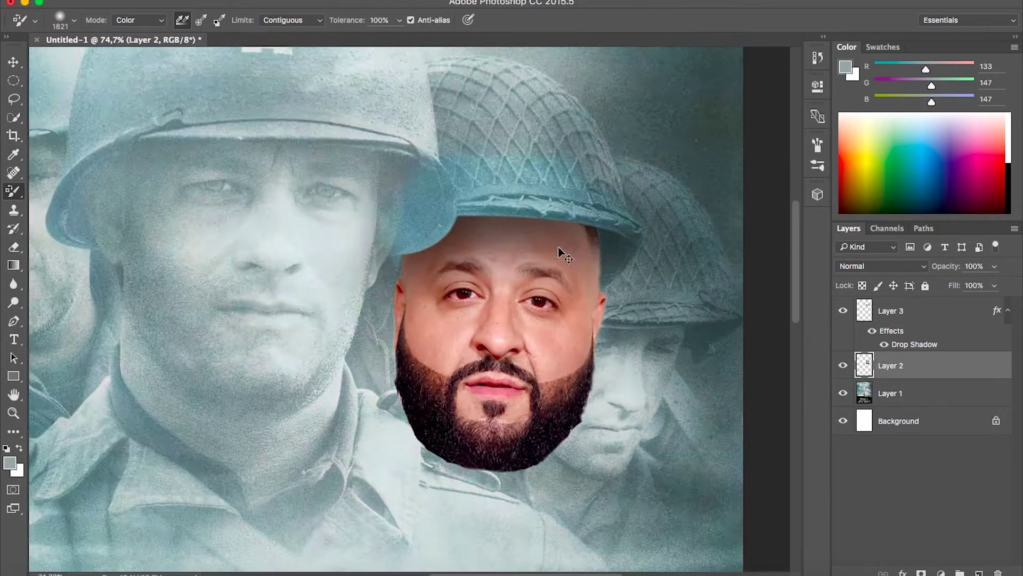
Step: Sample the helmet's blue-grey colour with the Color Replacement Tool for recolouring the face
{"action": "scroll", "coordinate": [459, 313], "scroll_direction": "down", "scroll_amount": 5}
{"action": "scroll", "coordinate": [489, 305], "scroll_direction": "up", "scroll_amount": 1}
{"action": "left_click", "coordinate": [304, 194], "text": "alt"}
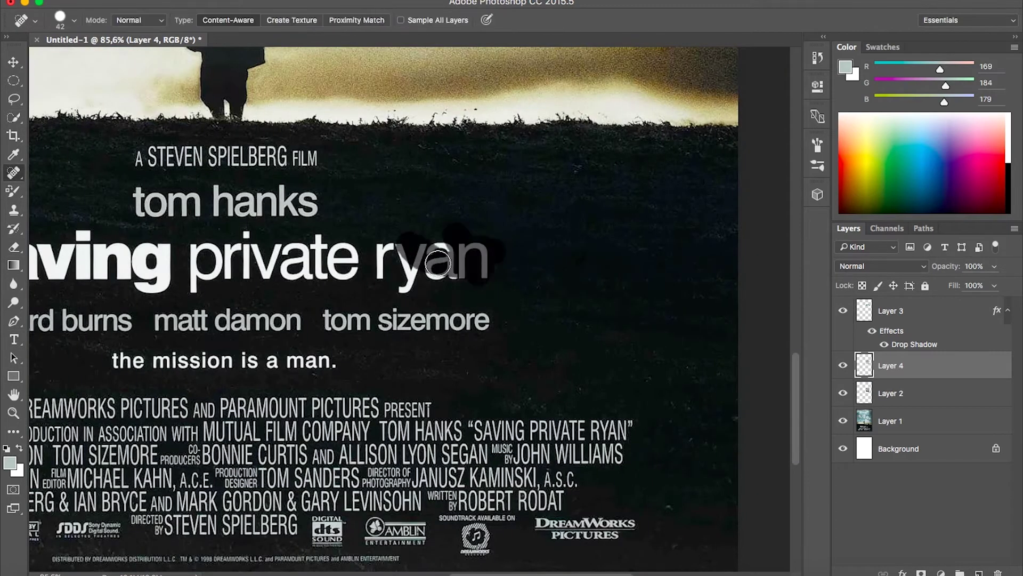
Step: Heal out 'ryan' and place a resized 'khaled' text right after 'private'
{"action": "key", "text": "alt+bracketleft"}
{"action": "key", "text": "alt+bracketleft"}
{"action": "left_click_drag", "start_coordinate": [506, 282], "coordinate": [440, 250]}
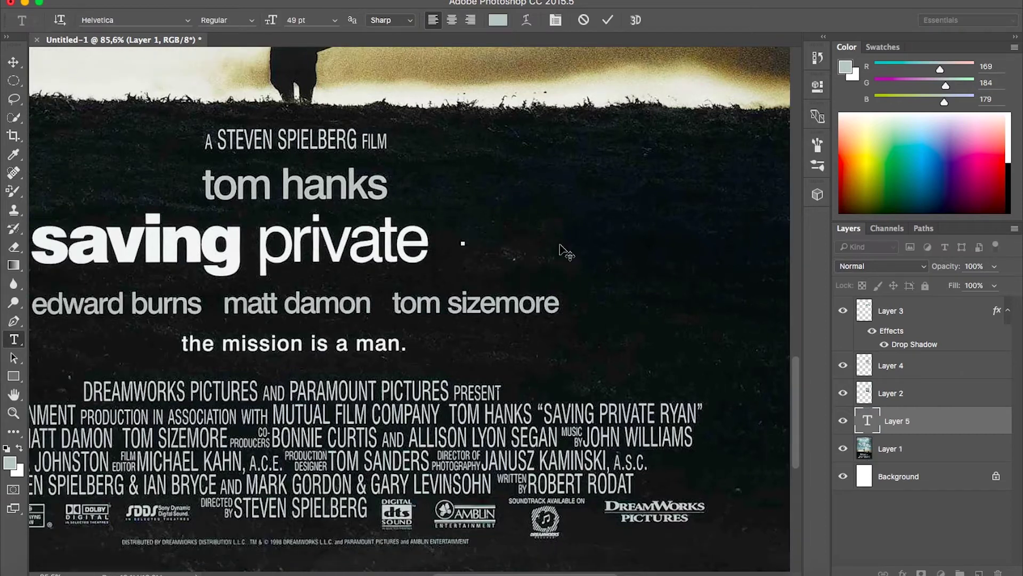
{"action": "type", "text": "khaled"}
{"action": "left_click_drag", "start_coordinate": [270, 20], "coordinate": [282, 9]}
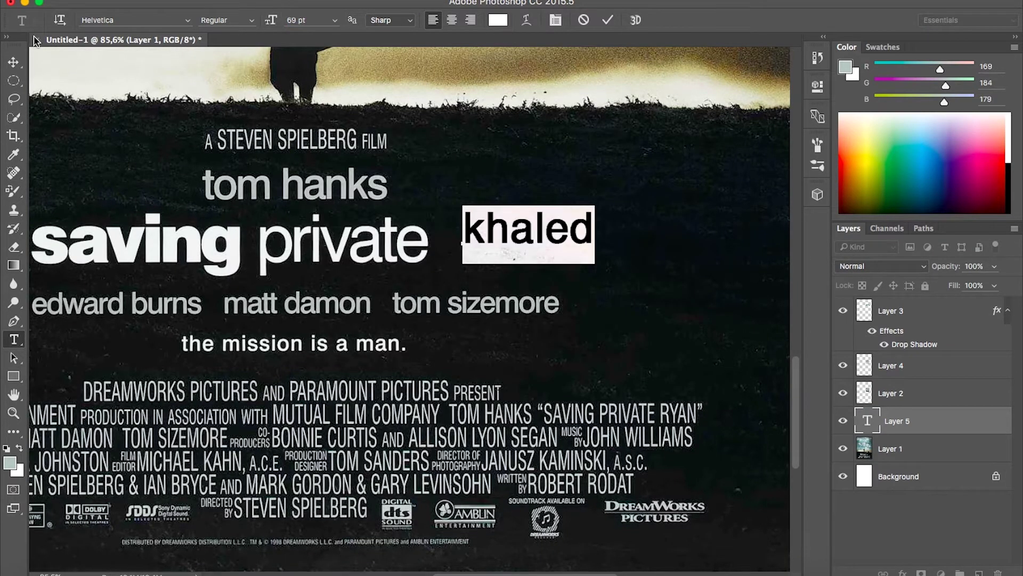
{"action": "left_click", "coordinate": [14, 62]}
{"action": "left_click_drag", "start_coordinate": [490, 120], "coordinate": [363, 136]}
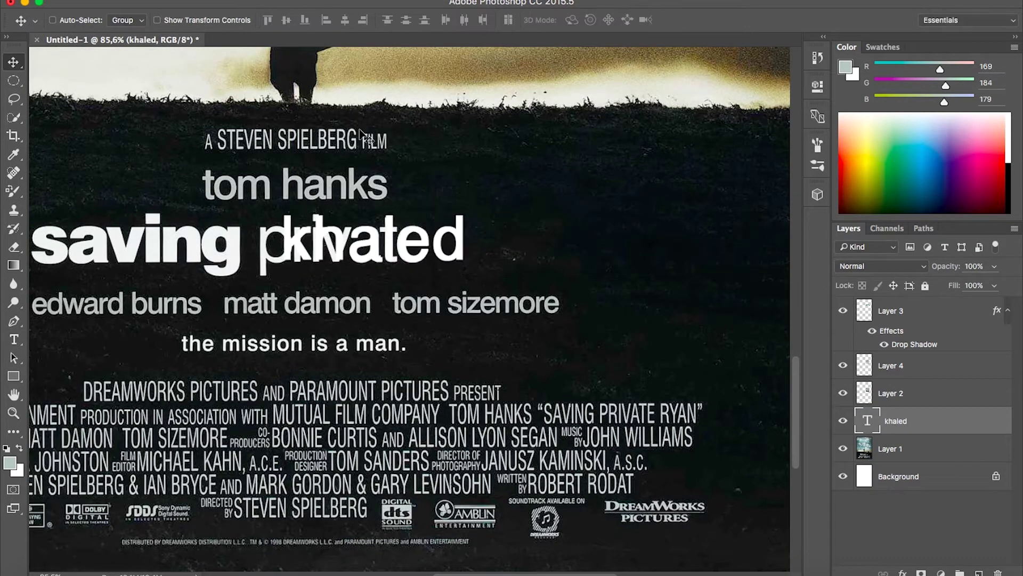
{"action": "left_click_drag", "start_coordinate": [381, 232], "coordinate": [541, 230]}
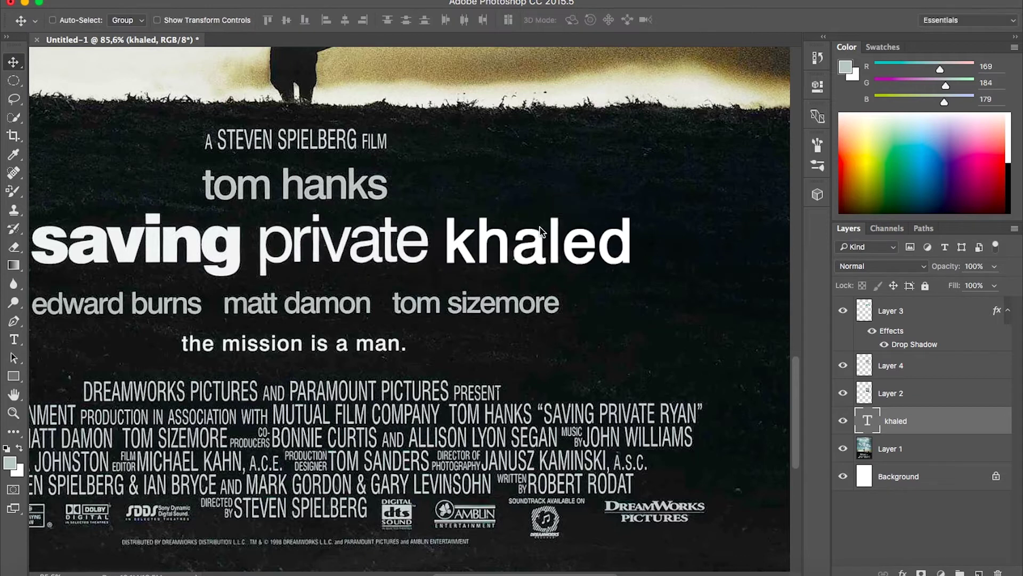
Step: Tighten the tracking of 'khaled' to -25 and align it with the title line
{"action": "double_click", "coordinate": [541, 230]}
{"action": "left_click", "coordinate": [968, 20]}
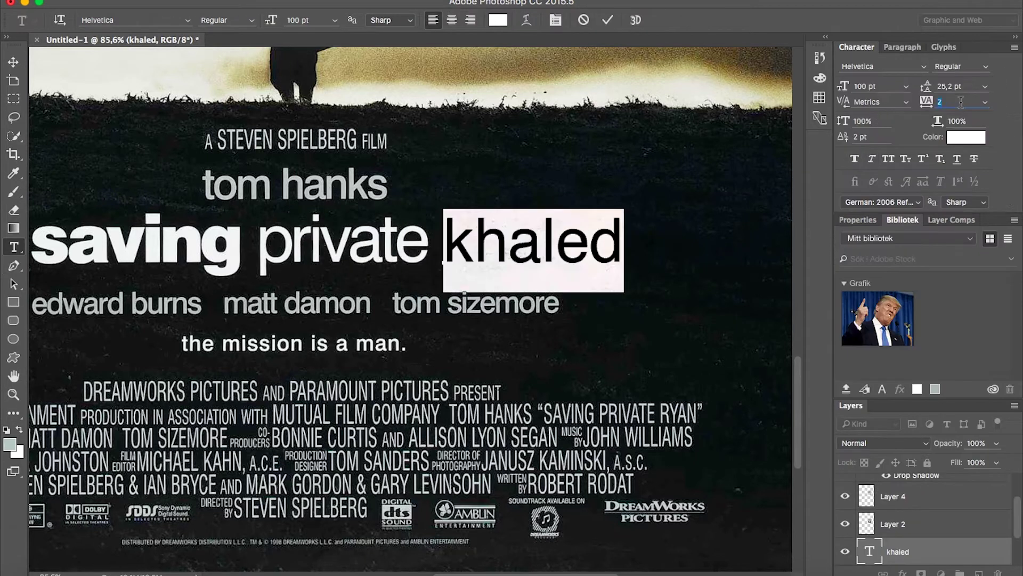
{"action": "left_click", "coordinate": [985, 101]}
{"action": "left_click", "coordinate": [954, 141]}
{"action": "left_click", "coordinate": [14, 62]}
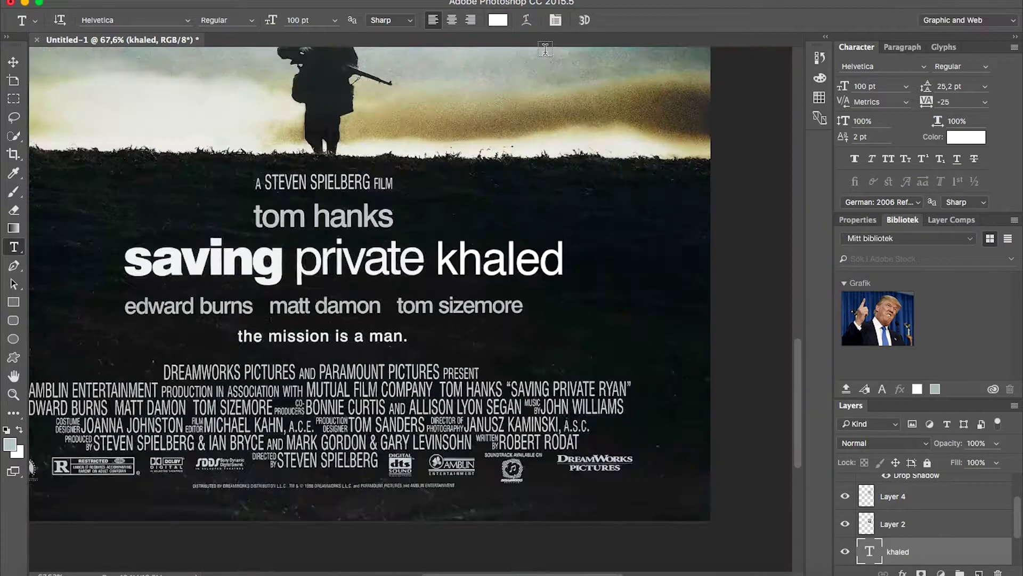
{"action": "scroll", "coordinate": [493, 140], "scroll_direction": "up", "scroll_amount": 2}
{"action": "left_click_drag", "start_coordinate": [493, 139], "coordinate": [501, 141]}
{"action": "scroll", "coordinate": [381, 168], "scroll_direction": "up", "scroll_amount": 3}
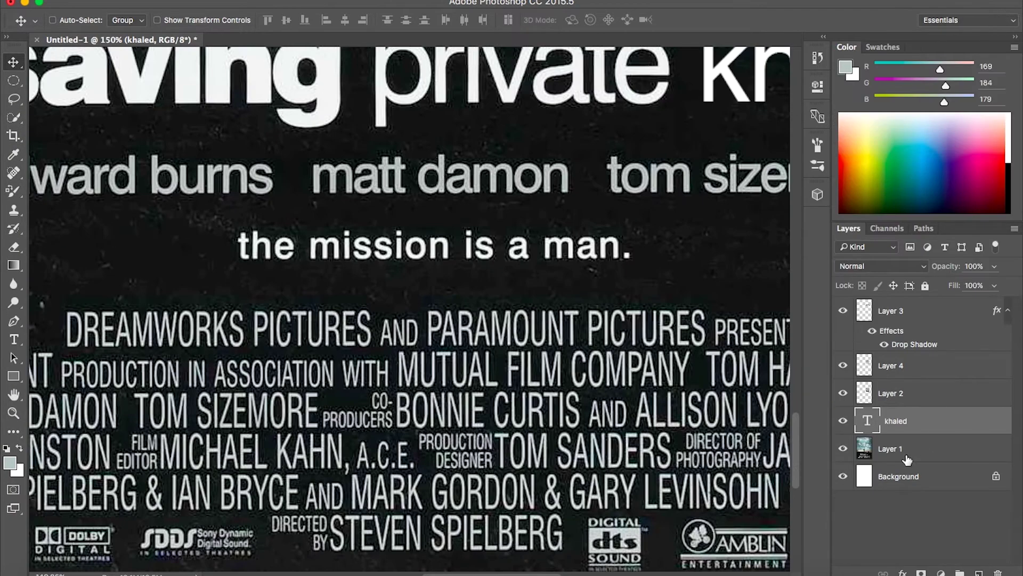
Step: Heal away the name 'matt damon' from the cast line
{"action": "left_click", "coordinate": [906, 448]}
{"action": "key", "text": "j"}
{"action": "left_click_drag", "start_coordinate": [589, 176], "coordinate": [525, 167]}
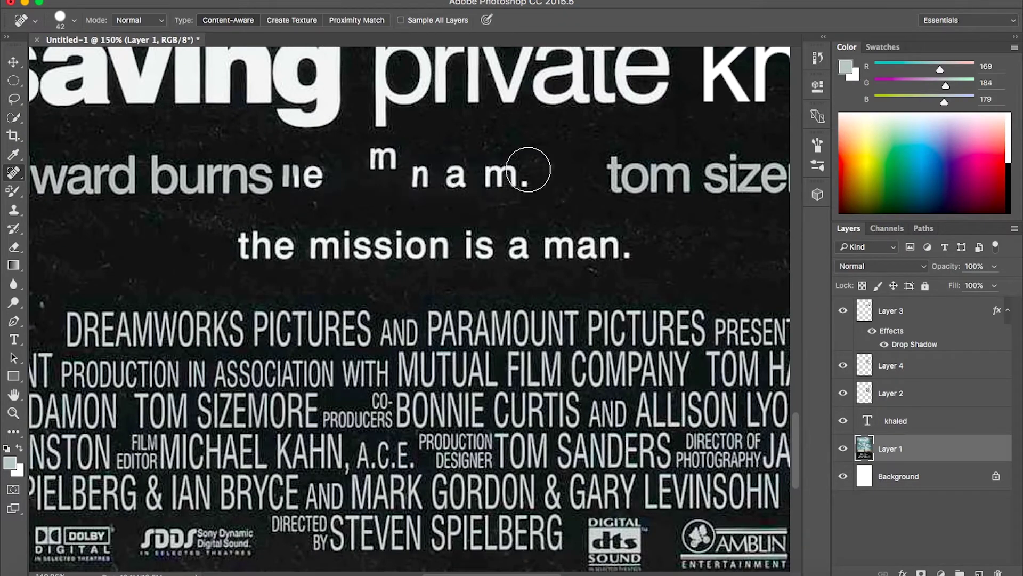
{"action": "key", "text": "ctrl+z"}
{"action": "left_click_drag", "start_coordinate": [372, 167], "coordinate": [544, 197]}
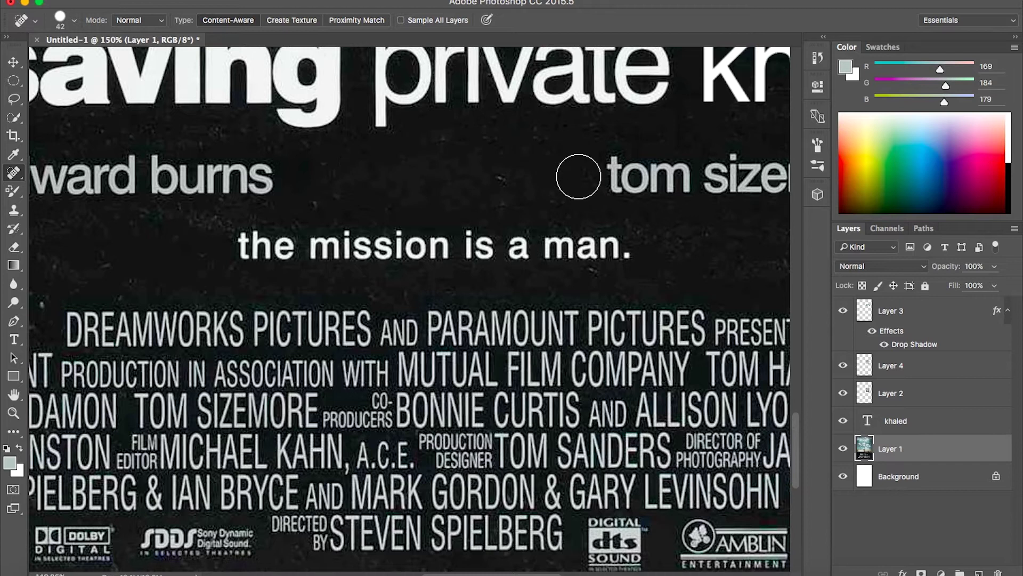
Step: Add a 'dj khaled' text credit coloured with the cast names' grey
{"action": "key", "text": "t"}
{"action": "left_click", "coordinate": [381, 174]}
{"action": "type", "text": "j khaled"}
{"action": "key", "text": "ctrl+a"}
{"action": "key", "text": "ctrl+Return"}
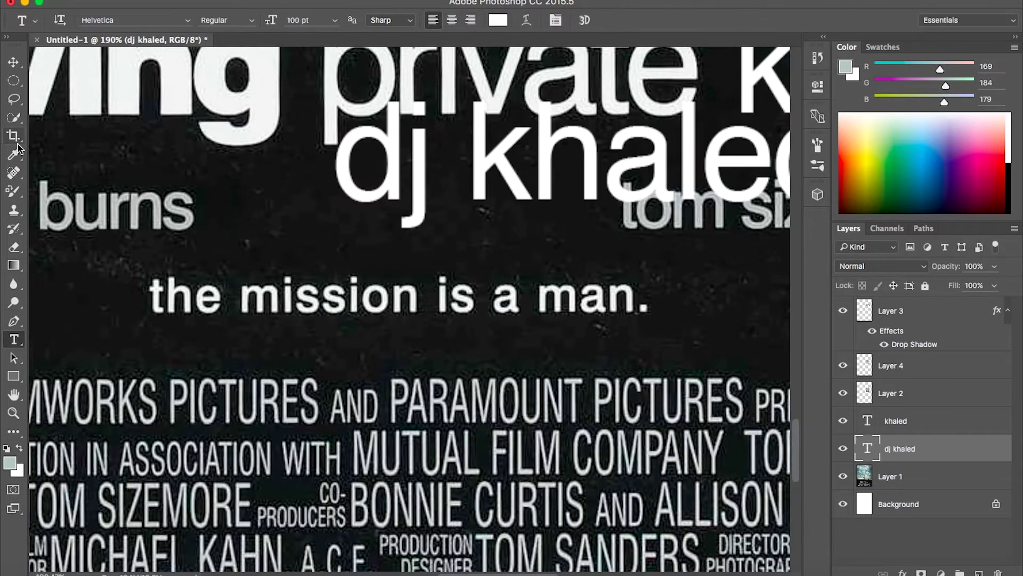
{"action": "key", "text": "i"}
{"action": "left_click", "coordinate": [172, 205]}
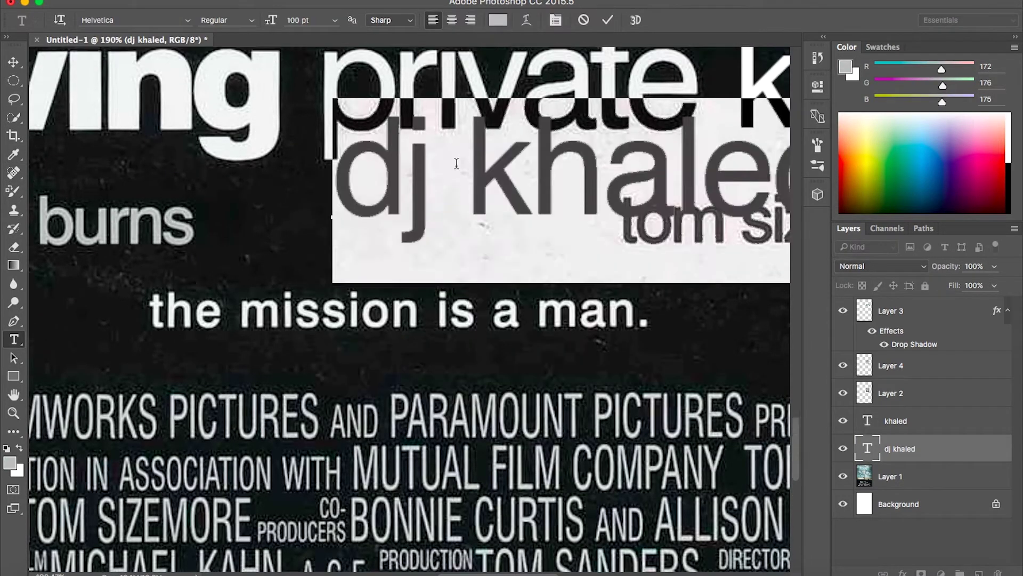
Step: Scale down 'dj khaled' and position it on the edward burns line
{"action": "right_click", "coordinate": [584, 155]}
{"action": "left_click", "coordinate": [713, 343]}
{"action": "left_click_drag", "start_coordinate": [679, 329], "coordinate": [549, 263]}
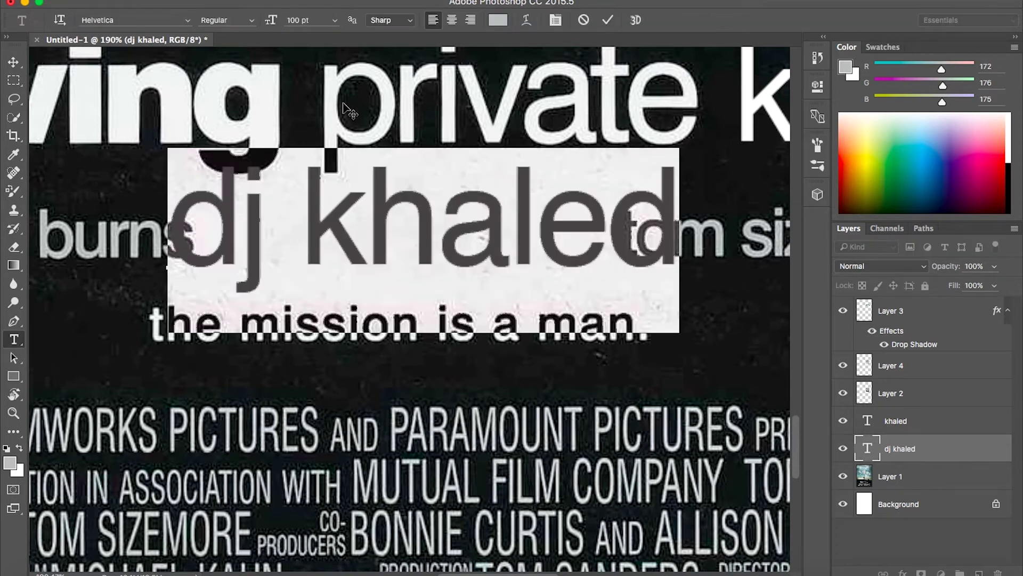
{"action": "key", "text": "Return"}
{"action": "scroll", "coordinate": [367, 113], "scroll_direction": "left", "scroll_amount": 10}
{"action": "mouse_move", "coordinate": [383, 248]}
{"action": "left_mouse_down"}
{"action": "mouse_move", "coordinate": [213, 248]}
{"action": "mouse_move", "coordinate": [404, 219]}
{"action": "left_mouse_up"}
{"action": "double_click", "coordinate": [213, 248]}
{"action": "key", "text": "ctrl+Return"}
{"action": "scroll", "coordinate": [404, 219], "scroll_direction": "right", "scroll_amount": 5}
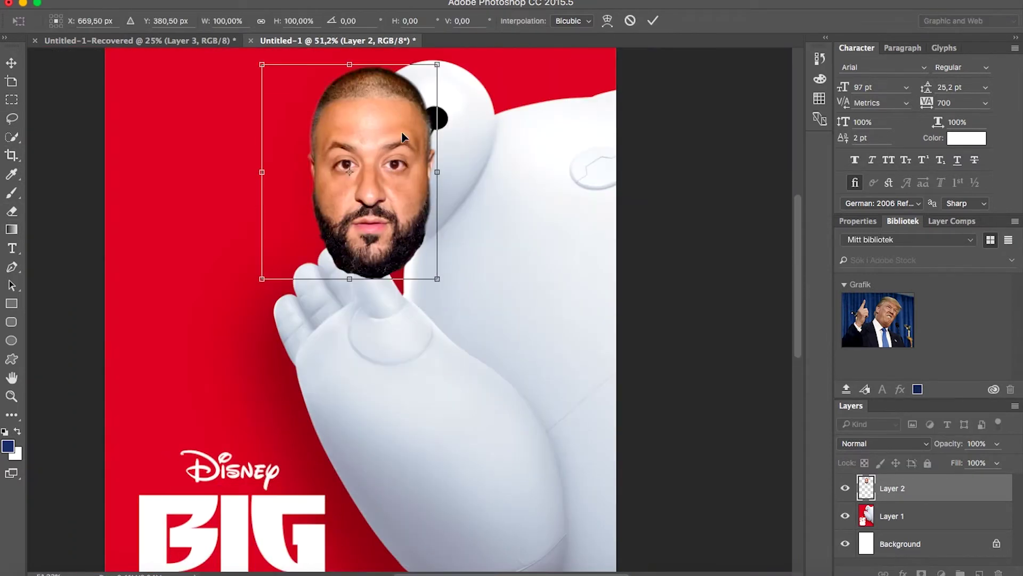
Step: Rotate and enlarge the bearded face over Baymax's head and commit the transform
{"action": "left_click_drag", "start_coordinate": [388, 199], "coordinate": [469, 90]}
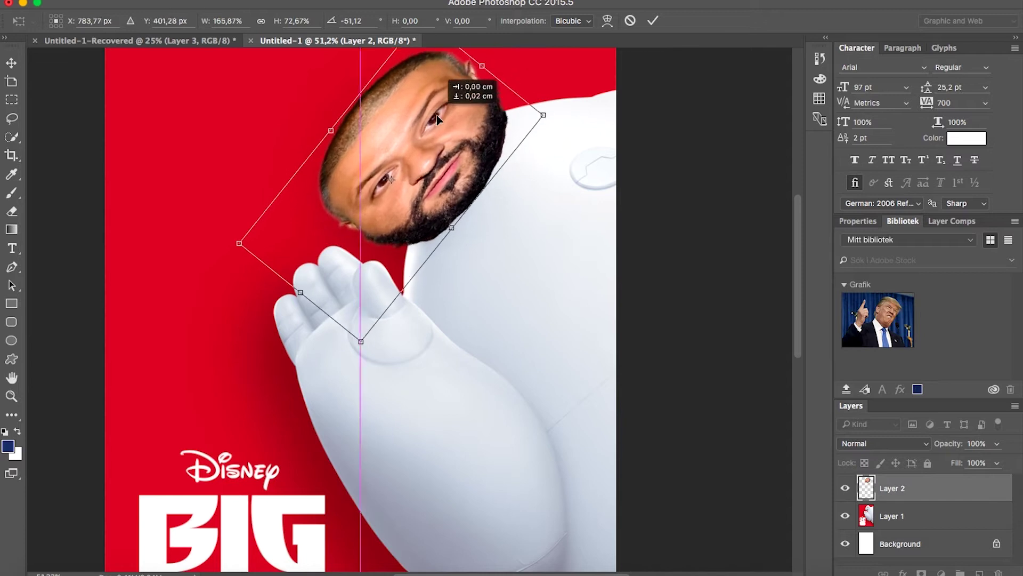
{"action": "key", "text": "Return"}
{"action": "key", "text": "m"}
{"action": "scroll", "coordinate": [415, 216], "scroll_direction": "down", "scroll_amount": 2}
{"action": "left_click", "coordinate": [8, 202]}
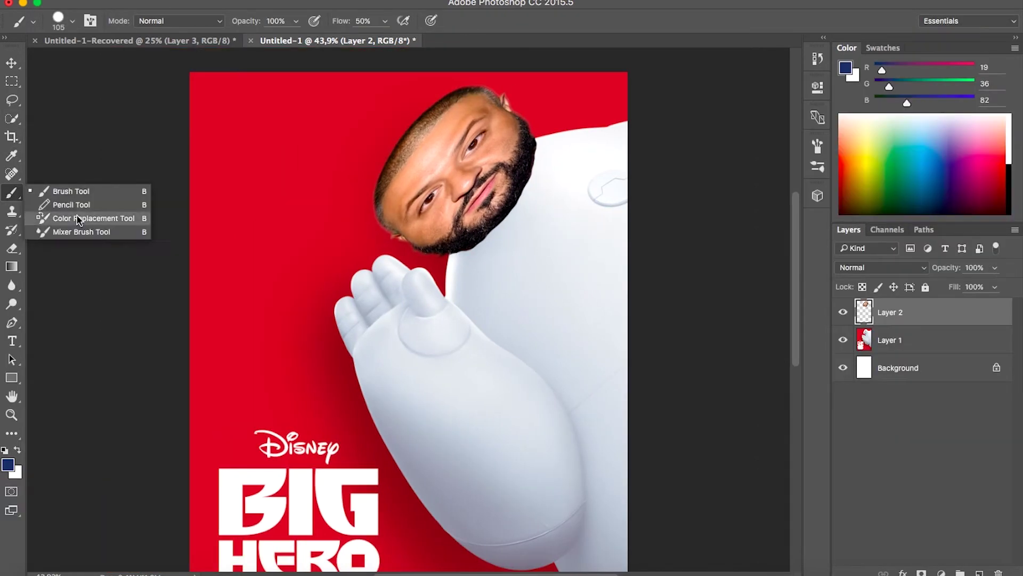
Step: Drain the face to grey with a size-472 white Color Replacement brush, then dodge it
{"action": "left_click", "coordinate": [77, 216]}
{"action": "right_click", "coordinate": [488, 168]}
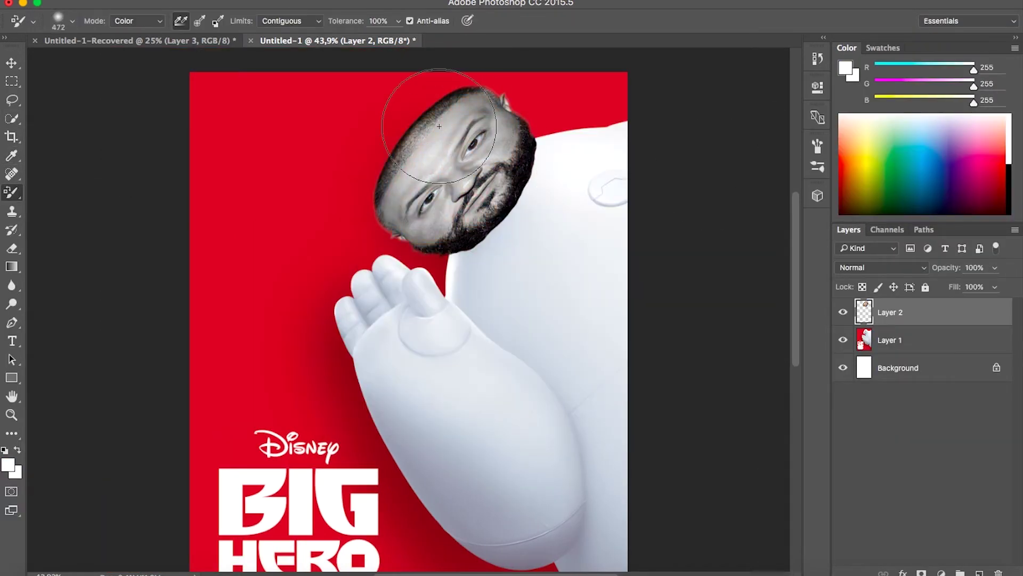
{"action": "key", "text": "o"}
{"action": "scroll", "coordinate": [565, 265], "scroll_direction": "up", "scroll_amount": 5}
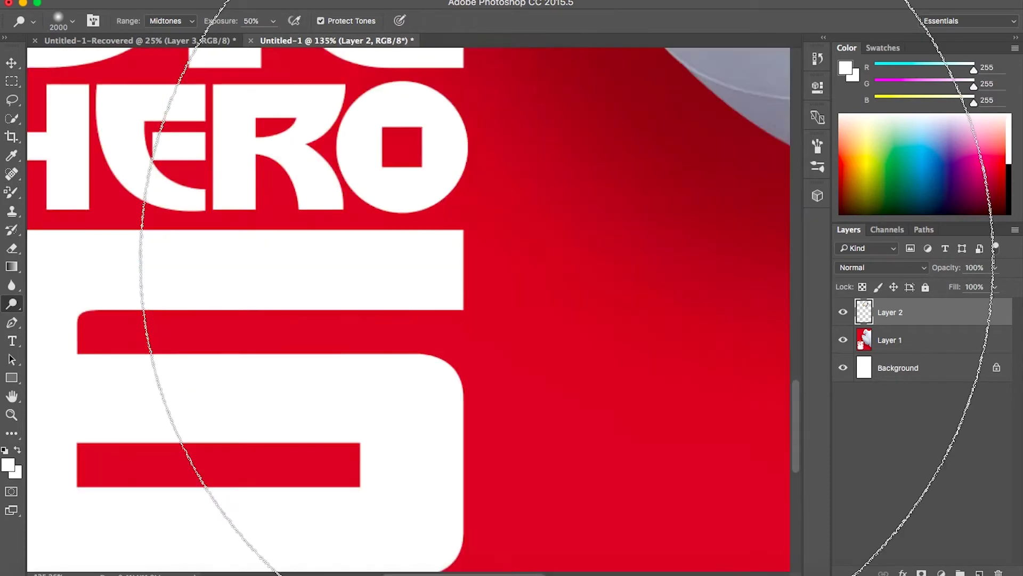
Step: Clone red background over the H of HERO on the poster layer
{"action": "left_click", "coordinate": [890, 340]}
{"action": "key", "text": "s"}
{"action": "left_click", "coordinate": [124, 260], "text": "alt"}
{"action": "mouse_move", "coordinate": [168, 324]}
{"action": "left_mouse_down"}
{"action": "mouse_move", "coordinate": [219, 388]}
{"action": "mouse_move", "coordinate": [179, 270]}
{"action": "mouse_move", "coordinate": [237, 393]}
{"action": "mouse_move", "coordinate": [219, 343]}
{"action": "mouse_move", "coordinate": [237, 348]}
{"action": "left_mouse_up"}
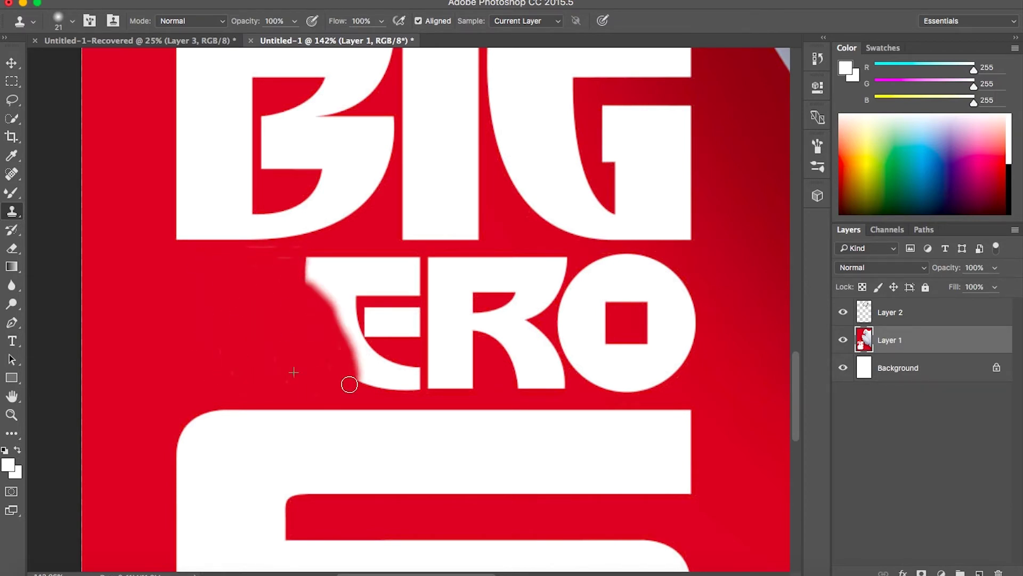
Step: Clone red background at brush size 59 over the remaining letters of HERO
{"action": "right_click", "coordinate": [295, 265]}
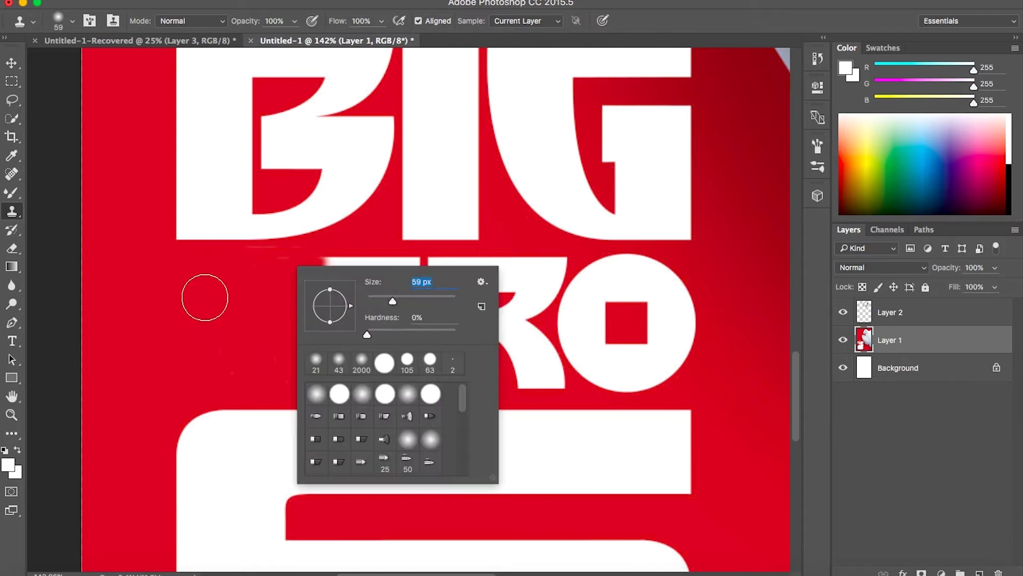
{"action": "mouse_move", "coordinate": [343, 319]}
{"action": "left_mouse_down"}
{"action": "mouse_move", "coordinate": [407, 337]}
{"action": "mouse_move", "coordinate": [339, 276]}
{"action": "mouse_move", "coordinate": [322, 326]}
{"action": "left_mouse_up"}
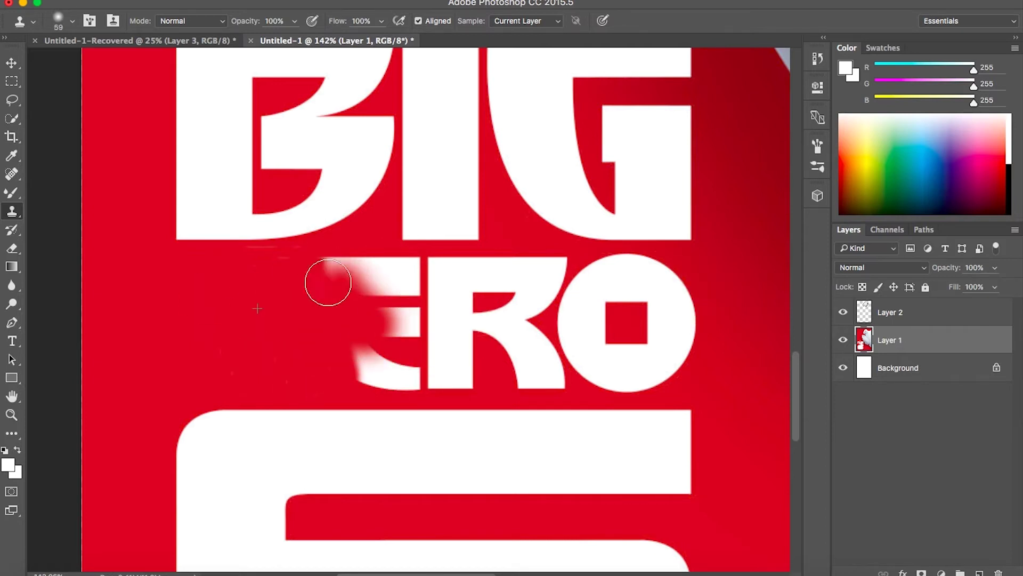
{"action": "left_click_drag", "start_coordinate": [431, 364], "coordinate": [469, 293]}
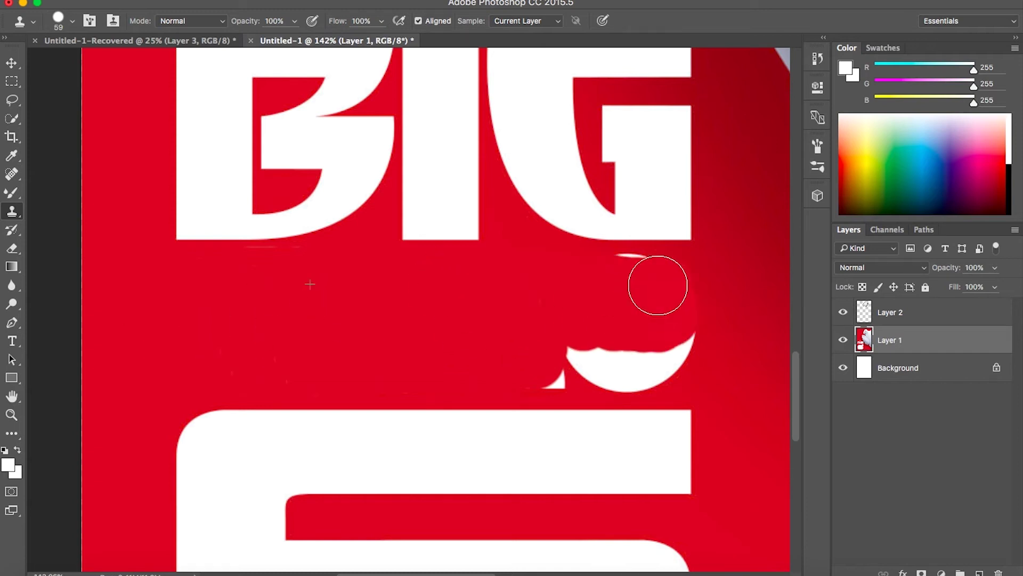
{"action": "left_click_drag", "start_coordinate": [657, 286], "coordinate": [554, 388]}
{"action": "key", "text": "shift+b"}
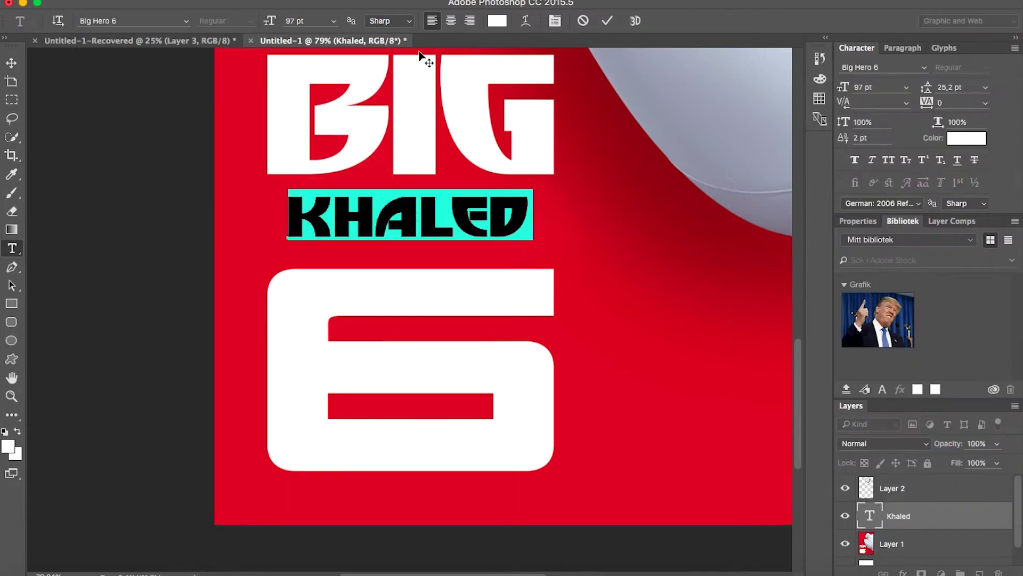
Step: Free Transform KHALED, stretching it to span the width of BIG
{"action": "key", "text": "ctrl+t"}
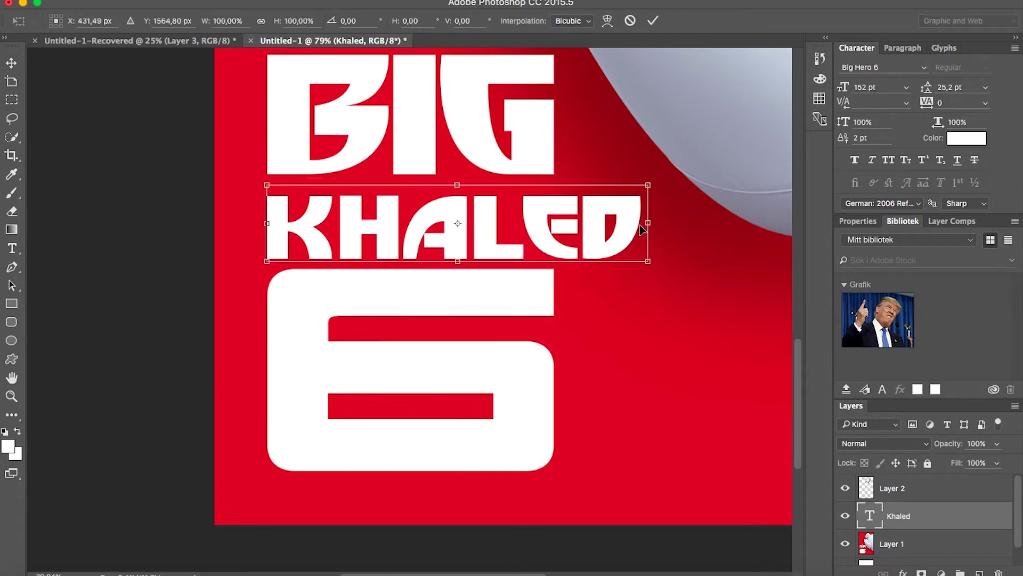
{"action": "left_click_drag", "start_coordinate": [648, 183], "coordinate": [558, 174]}
{"action": "type", "text": "120"}
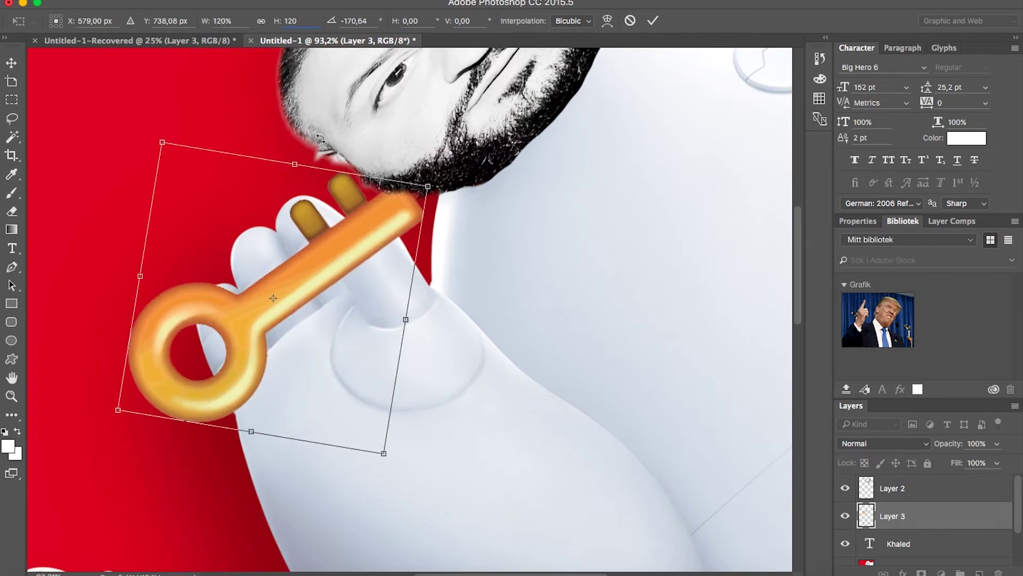
Step: Confirm the rotated orange key and position it in the robot's raised hand
{"action": "key", "text": "Return"}
{"action": "left_click_drag", "start_coordinate": [893, 516], "coordinate": [846, 494]}
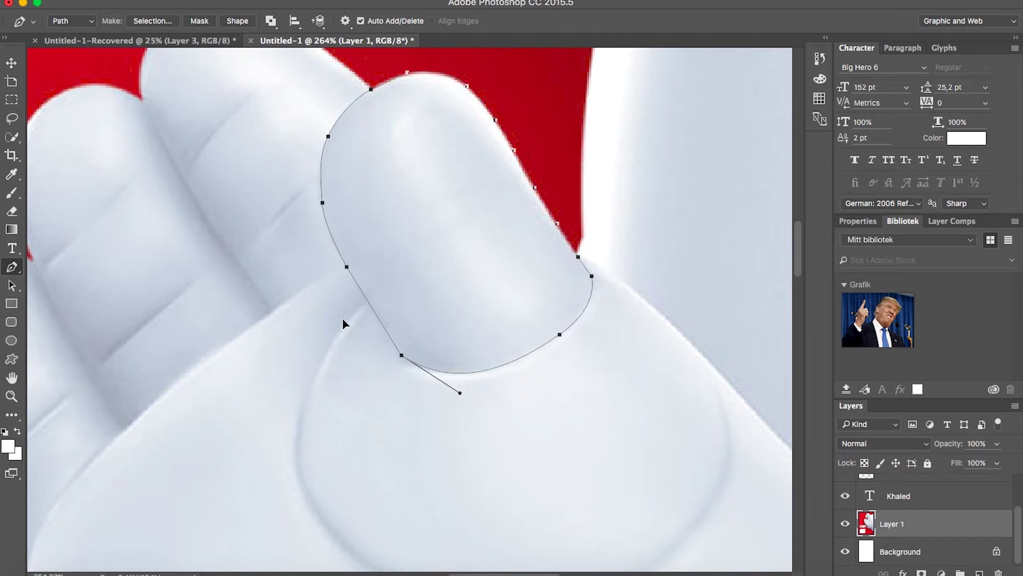
Step: Turn the finger path into a selection and copy the finger onto its own layer
{"action": "right_click", "coordinate": [485, 270]}
{"action": "left_click", "coordinate": [502, 331]}
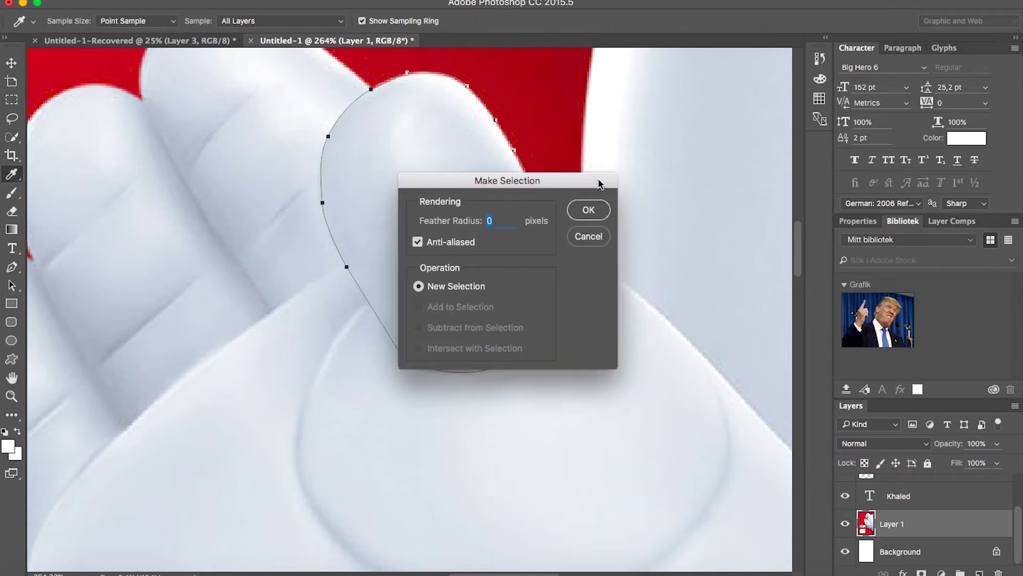
{"action": "key", "text": "Return"}
Step: Free Transform the orange key layer to tuck it into Baymax's hand
{"action": "right_click", "coordinate": [421, 229]}
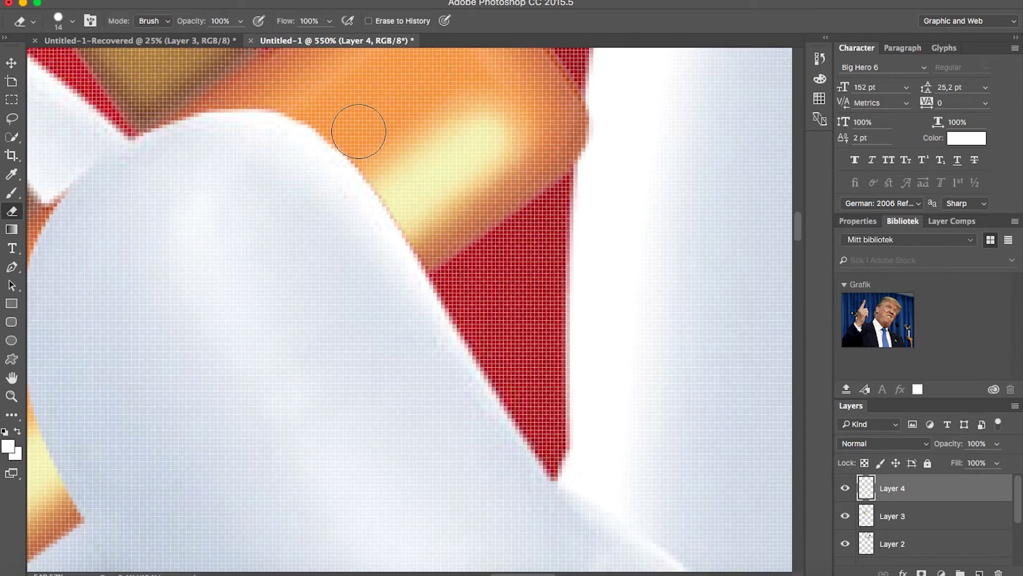
{"action": "scroll", "coordinate": [465, 279], "scroll_direction": "left", "scroll_amount": 5}
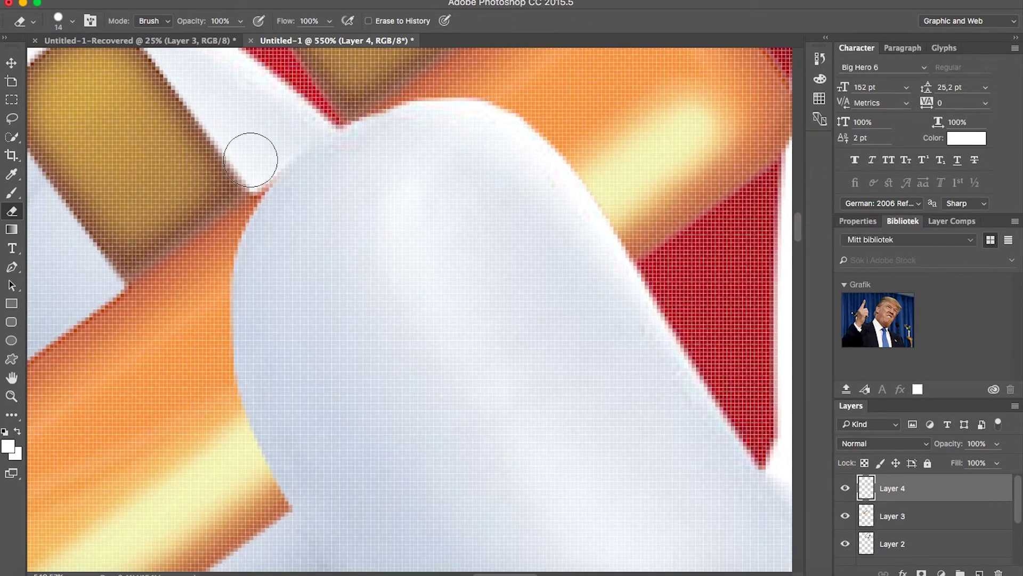
{"action": "scroll", "coordinate": [250, 159], "scroll_direction": "down", "scroll_amount": 5}
{"action": "right_click", "coordinate": [377, 282]}
{"action": "left_click", "coordinate": [426, 406]}
{"action": "left_click_drag", "start_coordinate": [383, 272], "coordinate": [392, 288]}
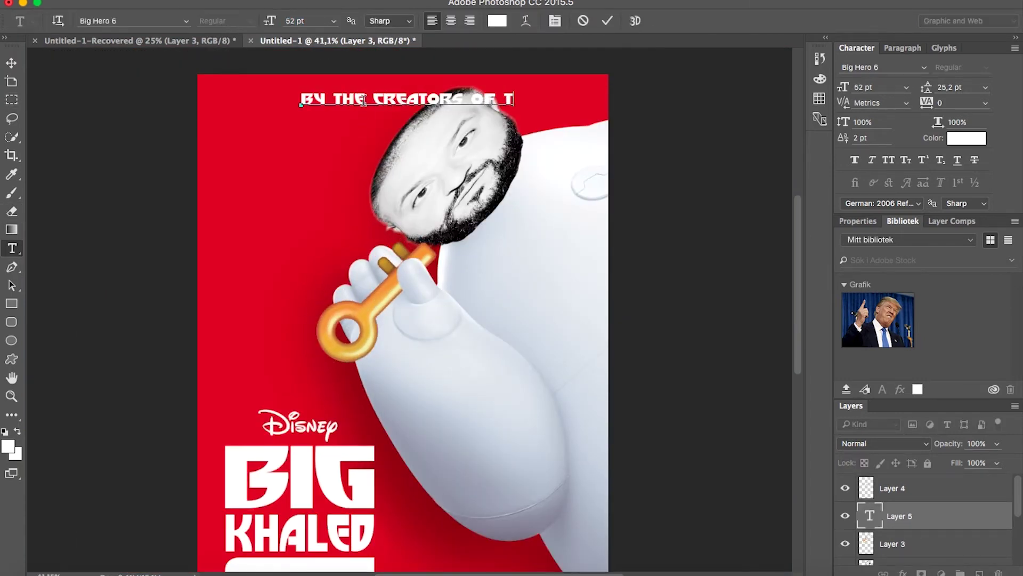
Step: Resize the entire top tagline to 24 pt and commit the text
{"action": "key", "text": "ctrl+a"}
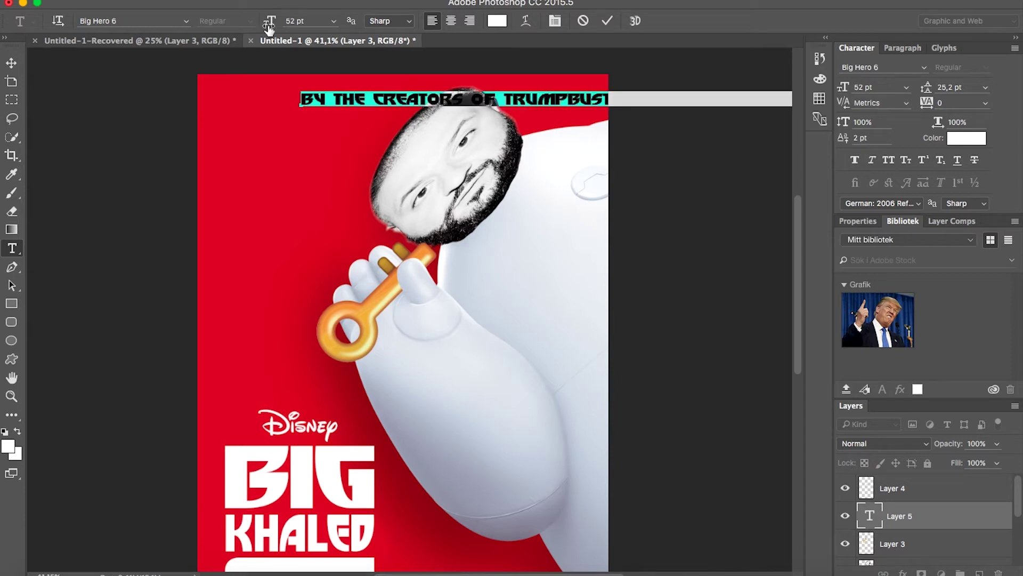
{"action": "left_click", "coordinate": [298, 20]}
{"action": "type", "text": "24"}
{"action": "key", "text": "Return"}
{"action": "left_click", "coordinate": [607, 20]}
{"action": "key", "text": "v"}
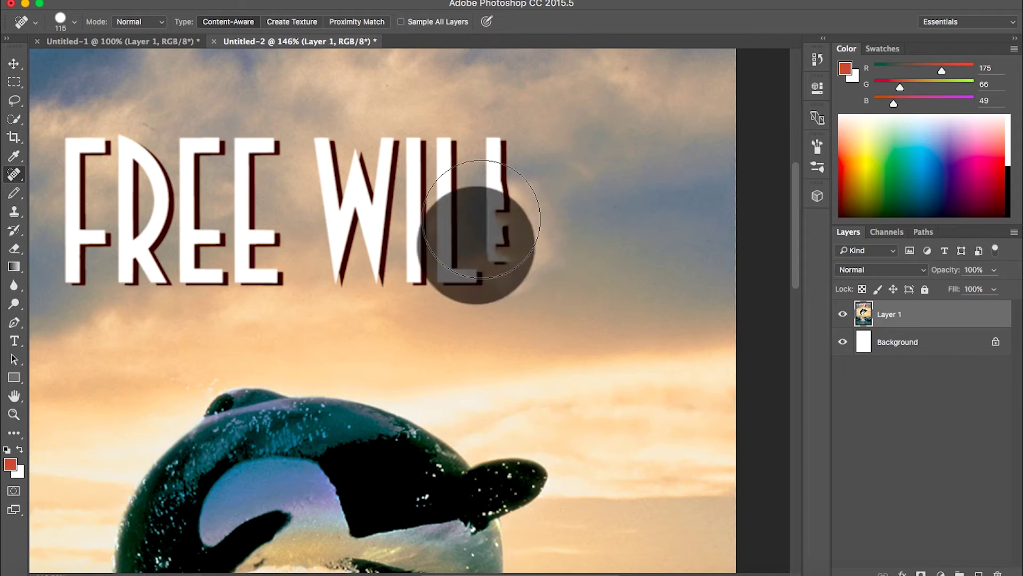
Step: Heal away WILLY and place KHALED in NewportClassicSG right after FREE
{"action": "left_click_drag", "start_coordinate": [480, 229], "coordinate": [354, 169]}
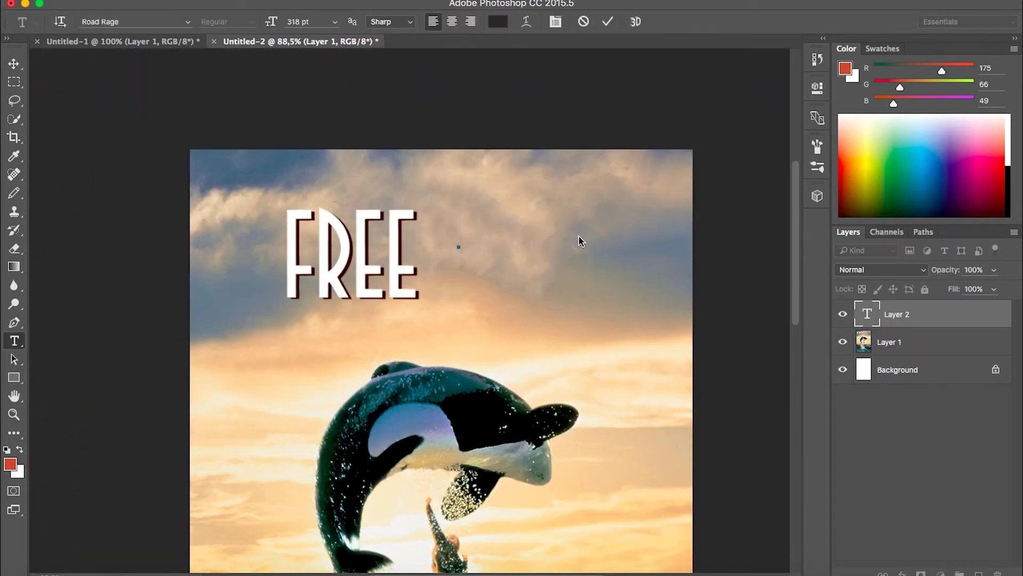
{"action": "left_click", "coordinate": [133, 21]}
{"action": "type", "text": "newpo"}
{"action": "left_click", "coordinate": [266, 68]}
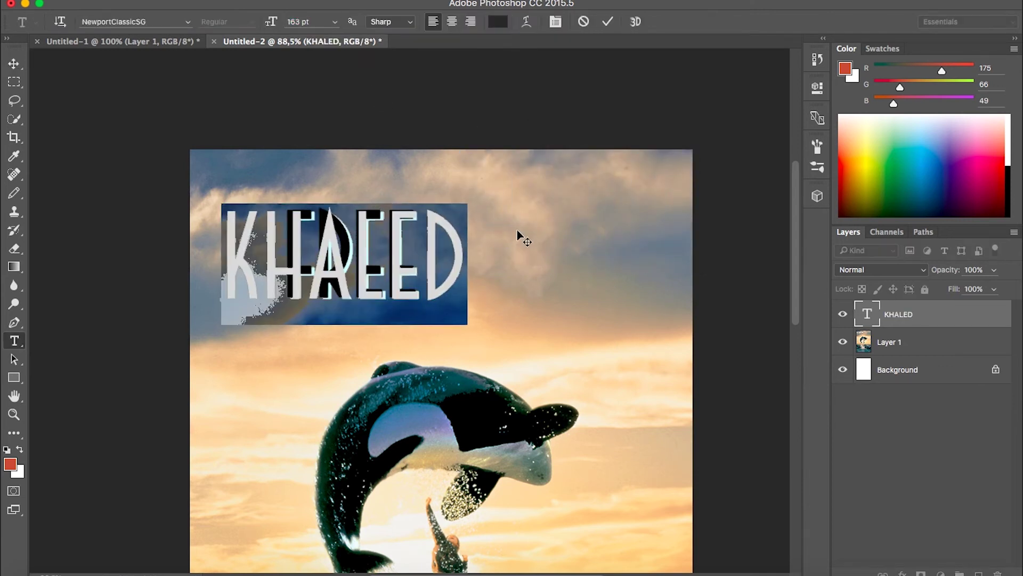
{"action": "left_click_drag", "start_coordinate": [521, 236], "coordinate": [735, 235]}
Step: Colour the KHALED title white
{"action": "left_click", "coordinate": [497, 21]}
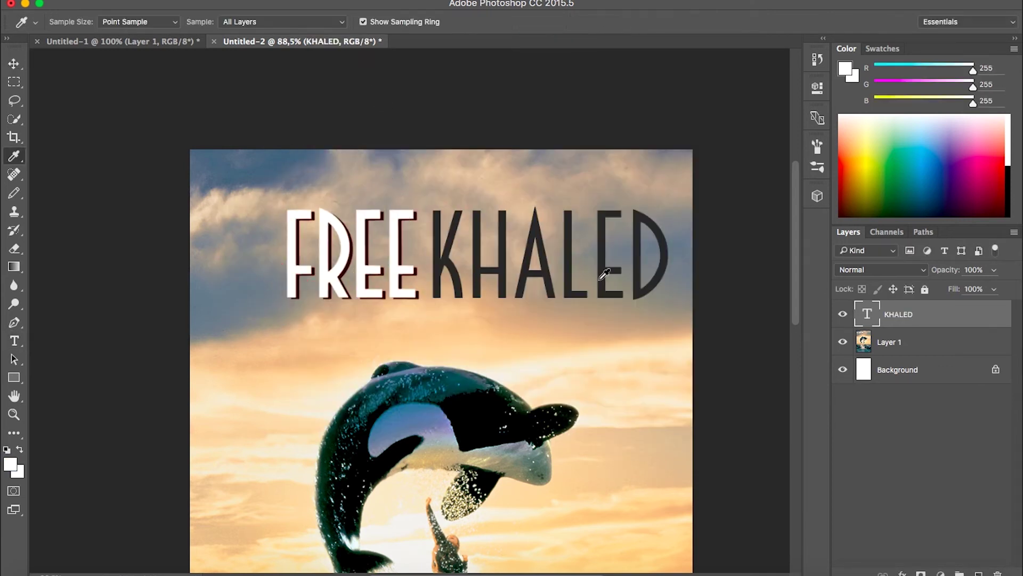
{"action": "left_click", "coordinate": [10, 463]}
{"action": "left_click", "coordinate": [644, 155]}
{"action": "left_click", "coordinate": [902, 573]}
Step: Give KHALED a drop shadow with a 180° angle and Normal blend mode
{"action": "left_click", "coordinate": [937, 545]}
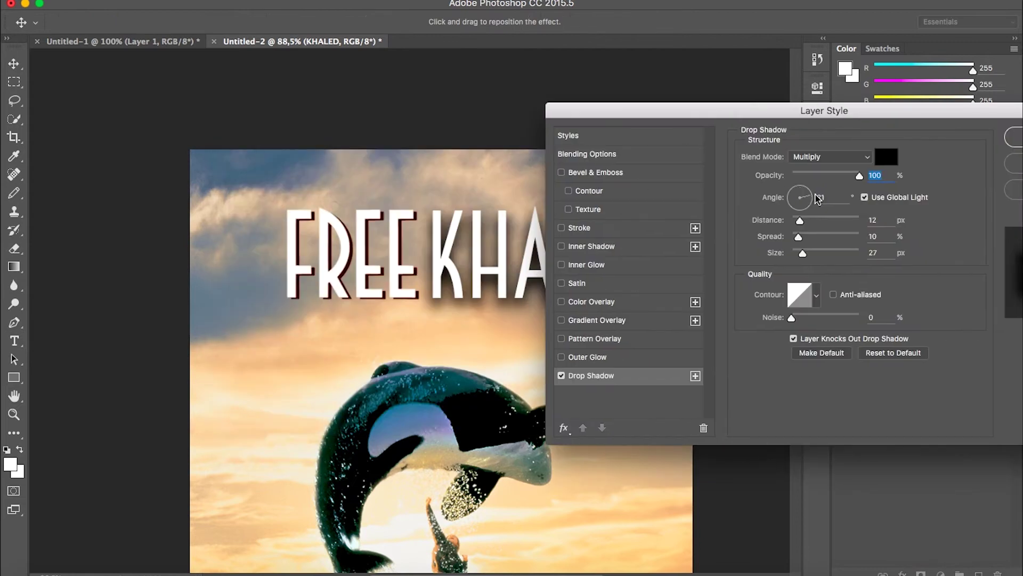
{"action": "key", "text": "Return"}
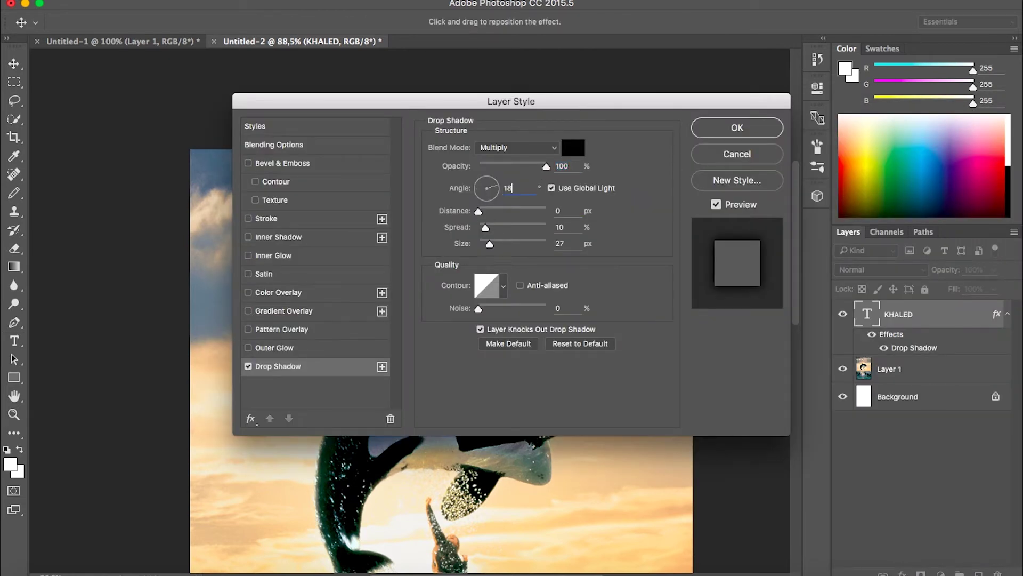
{"action": "type", "text": "0"}
{"action": "key", "text": "shift+Tab"}
{"action": "left_click", "coordinate": [516, 147]}
{"action": "left_click", "coordinate": [501, 101]}
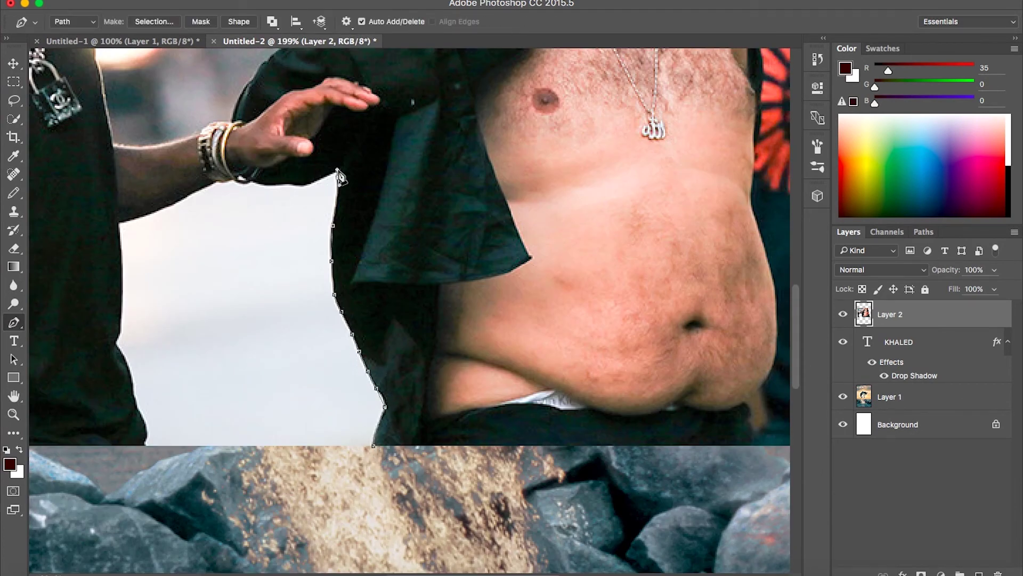
Step: Trace a Pen path curving along the man's hairline
{"action": "scroll", "coordinate": [339, 176], "scroll_direction": "up", "scroll_amount": 3}
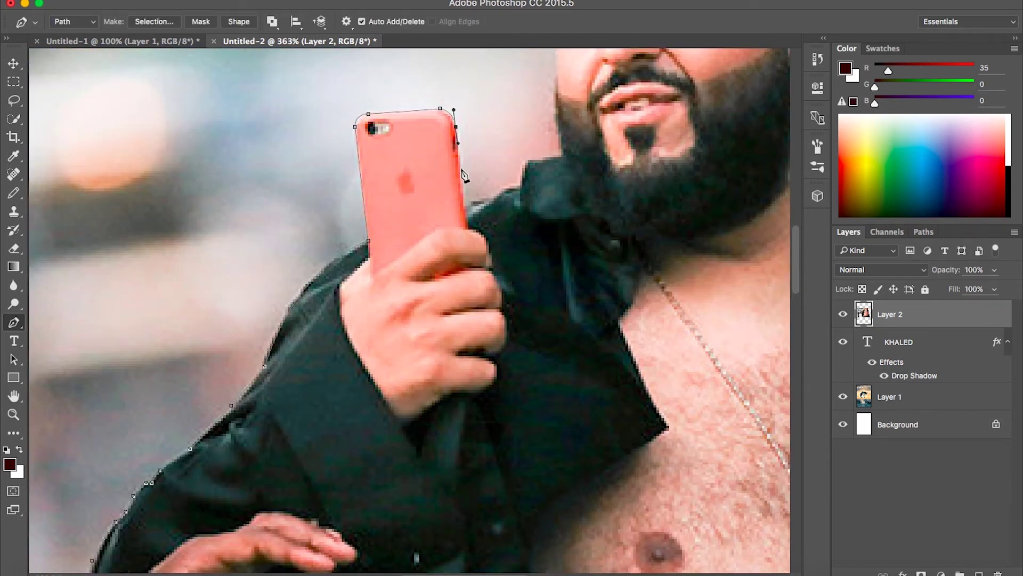
{"action": "scroll", "coordinate": [563, 165], "scroll_direction": "up", "scroll_amount": 5}
{"action": "left_click_drag", "start_coordinate": [509, 121], "coordinate": [636, 114]}
{"action": "scroll", "coordinate": [529, 93], "scroll_direction": "up", "scroll_amount": 3}
{"action": "scroll", "coordinate": [528, 94], "scroll_direction": "right", "scroll_amount": 3}
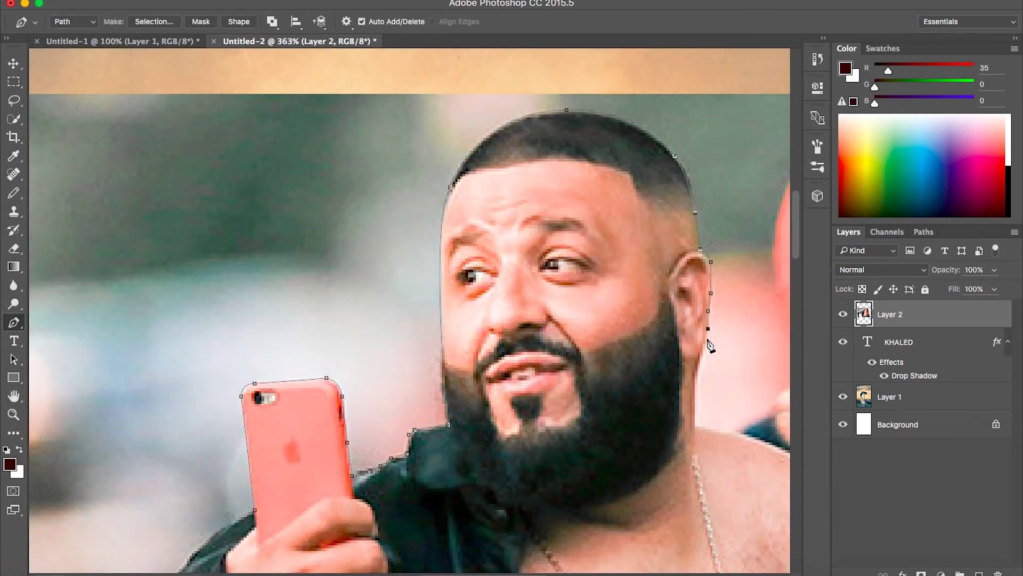
{"action": "scroll", "coordinate": [691, 460], "scroll_direction": "down", "scroll_amount": 3}
{"action": "scroll", "coordinate": [698, 373], "scroll_direction": "down", "scroll_amount": 3}
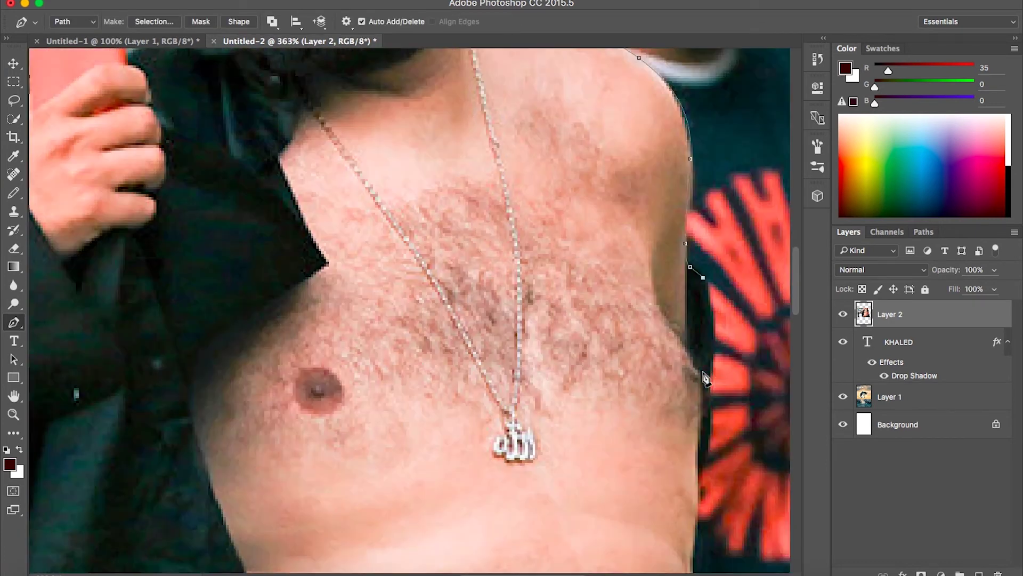
{"action": "scroll", "coordinate": [708, 330], "scroll_direction": "down", "scroll_amount": 3}
{"action": "scroll", "coordinate": [711, 266], "scroll_direction": "down", "scroll_amount": 2}
Step: Continue the path down the torso and belly, then make it a selection
{"action": "left_click", "coordinate": [711, 252]}
{"action": "scroll", "coordinate": [730, 288], "scroll_direction": "down", "scroll_amount": 2}
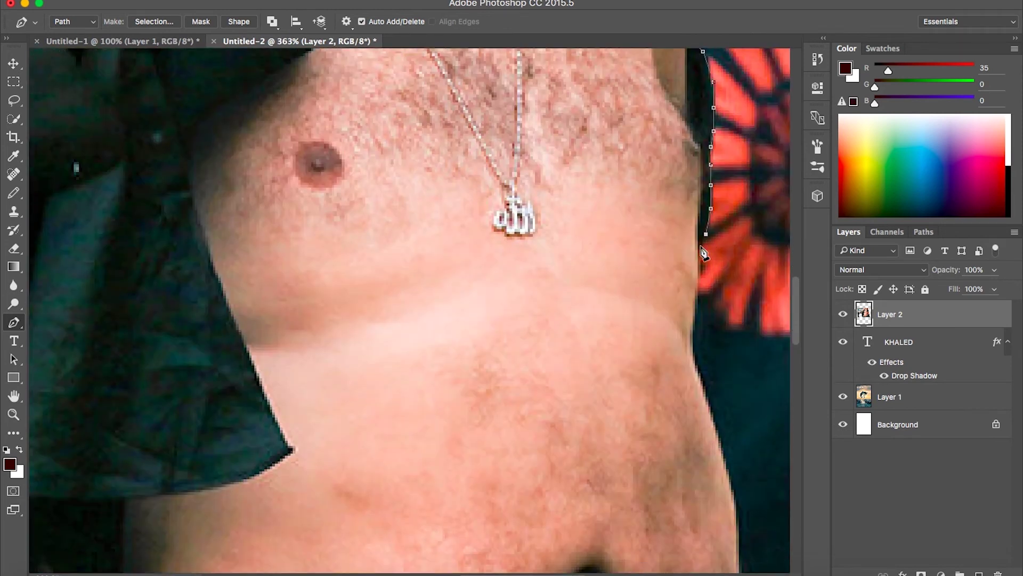
{"action": "scroll", "coordinate": [703, 253], "scroll_direction": "down", "scroll_amount": 2}
{"action": "scroll", "coordinate": [693, 373], "scroll_direction": "down", "scroll_amount": 3}
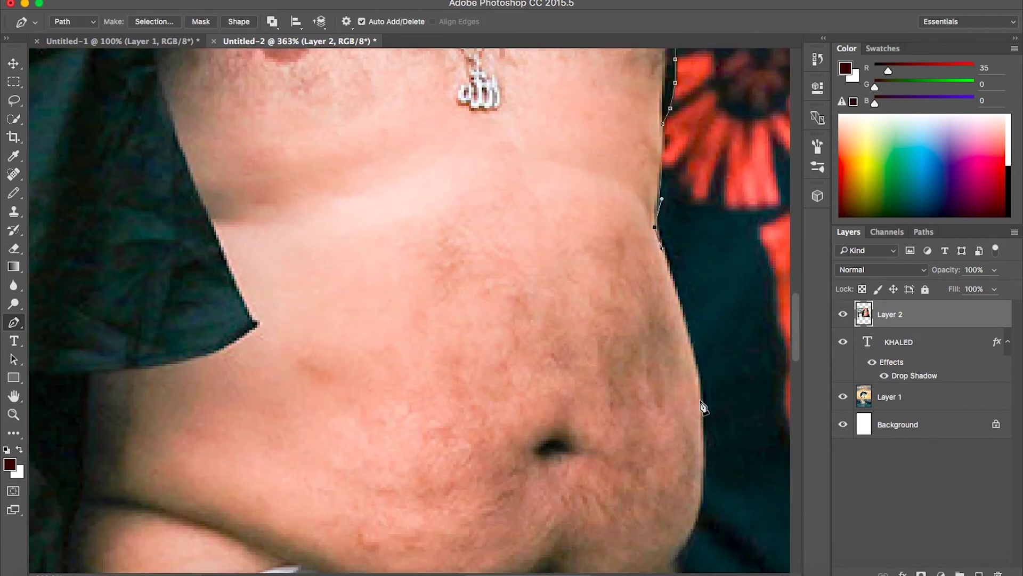
{"action": "scroll", "coordinate": [703, 524], "scroll_direction": "down", "scroll_amount": 5}
{"action": "left_click", "coordinate": [669, 441]}
{"action": "scroll", "coordinate": [661, 486], "scroll_direction": "down", "scroll_amount": 5}
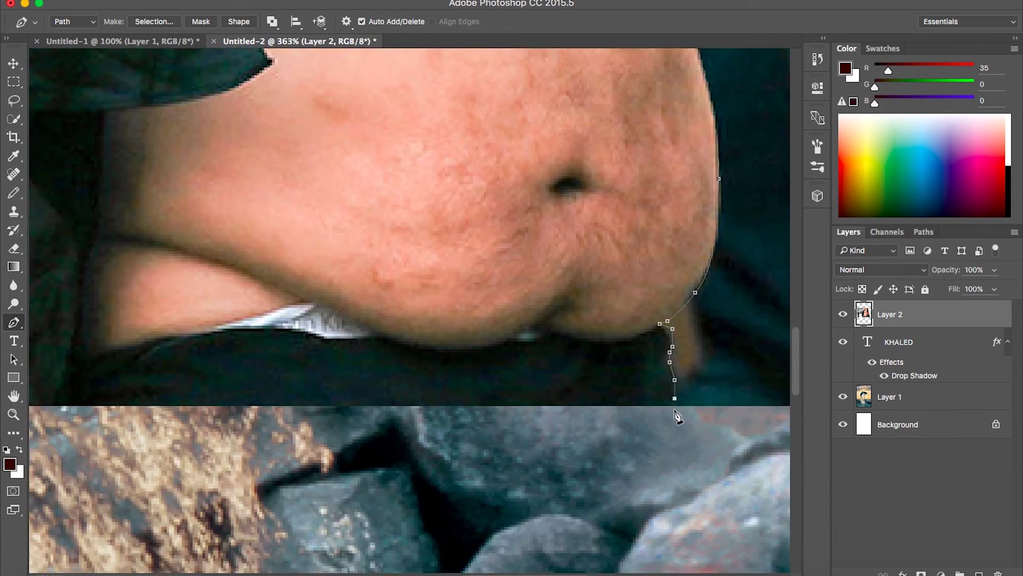
{"action": "right_click", "coordinate": [421, 234]}
{"action": "left_click", "coordinate": [470, 297]}
Step: Delete the photo background around the man using an inverted selection
{"action": "left_click", "coordinate": [586, 213]}
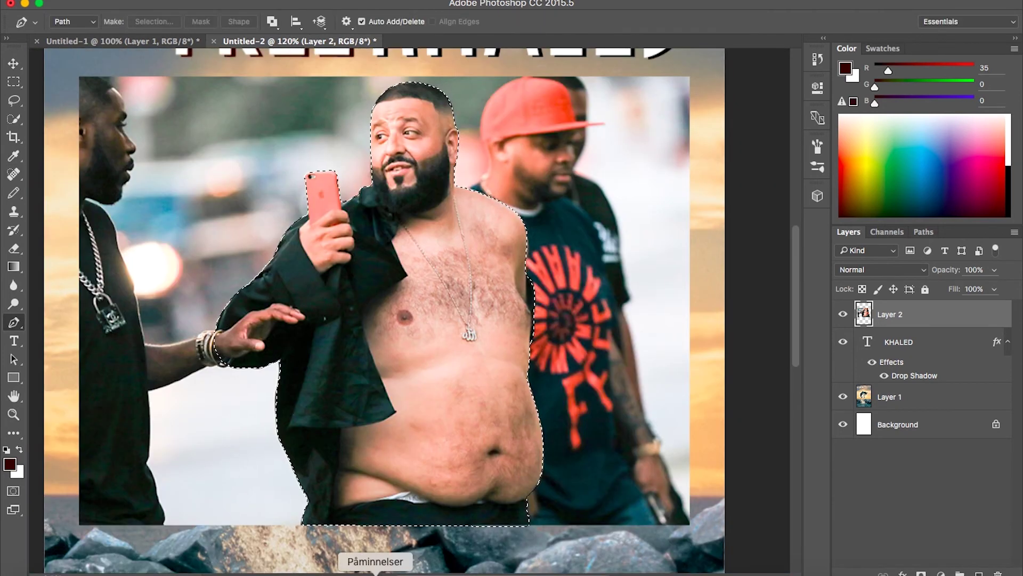
{"action": "key", "text": "ctrl+shift+i"}
{"action": "key", "text": "Delete"}
{"action": "key", "text": "ctrl+d"}
Step: Erase the jacket edges overlapping the orca
{"action": "key", "text": "e"}
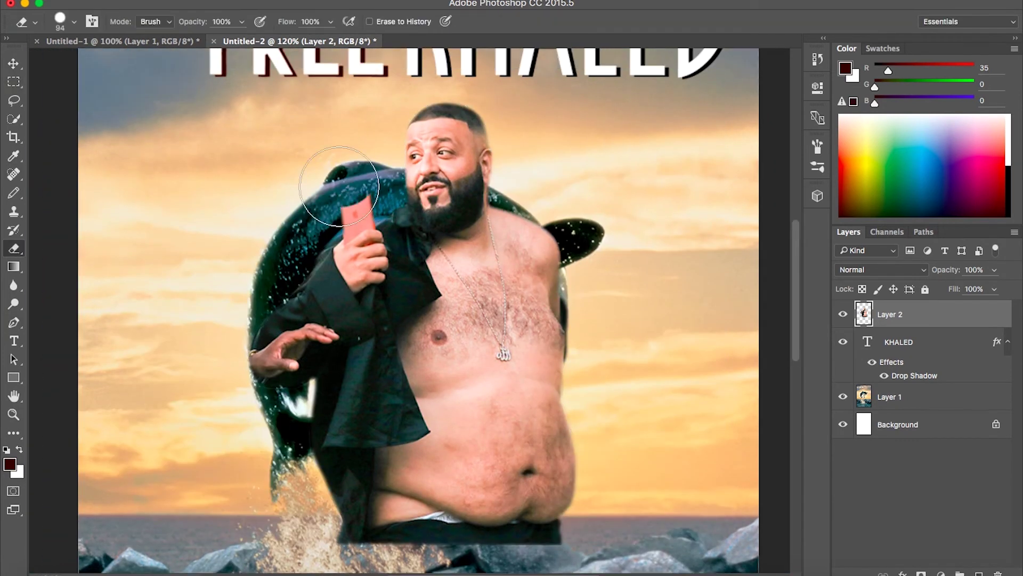
{"action": "left_click", "coordinate": [60, 22]}
{"action": "mouse_move", "coordinate": [293, 389]}
{"action": "left_mouse_down"}
{"action": "mouse_move", "coordinate": [315, 229]}
{"action": "mouse_move", "coordinate": [373, 341]}
{"action": "left_mouse_up"}
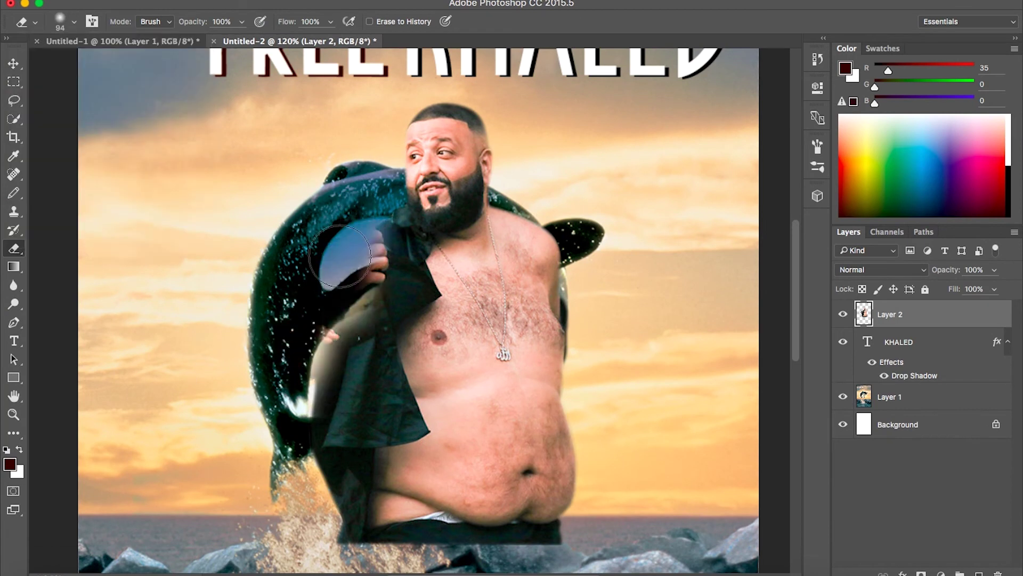
{"action": "left_click_drag", "start_coordinate": [331, 240], "coordinate": [373, 506]}
Step: Free-transform the man's layer, rotating him to lie along the orca
{"action": "key", "text": "m"}
{"action": "right_click", "coordinate": [545, 336]}
{"action": "left_click", "coordinate": [590, 460]}
{"action": "left_click_drag", "start_coordinate": [613, 160], "coordinate": [666, 293]}
{"action": "key", "text": "ctrl+minus"}
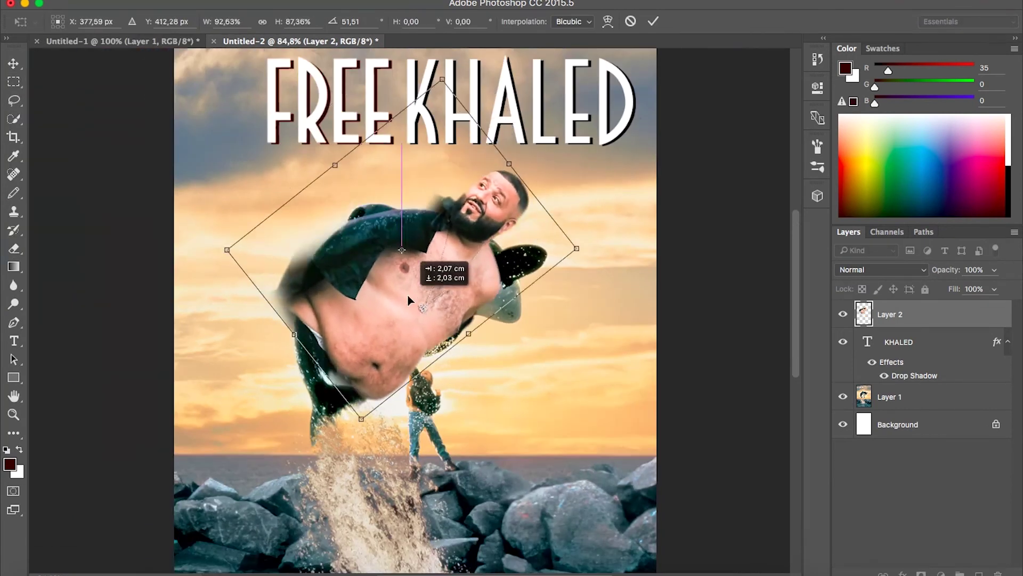
{"action": "key", "text": "Return"}
Step: Reduce the eraser brush to a smaller size
{"action": "key", "text": "e"}
{"action": "left_click", "coordinate": [60, 21]}
{"action": "left_click_drag", "start_coordinate": [121, 67], "coordinate": [101, 67]}
{"action": "key", "text": "Return"}
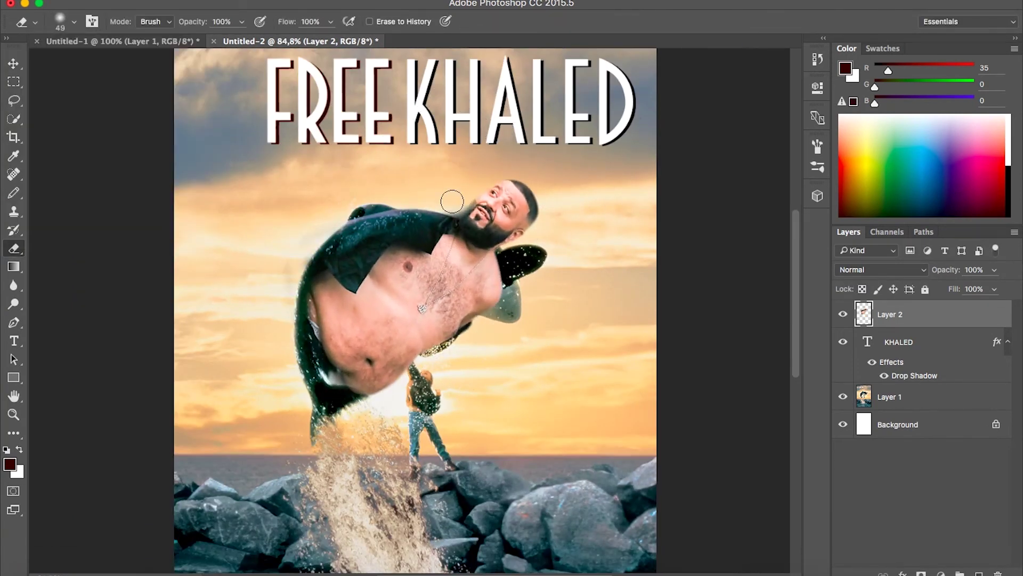
Step: Spot-heal the orca's fin into sky on the background layer, undoing the last stroke
{"action": "left_click", "coordinate": [890, 396]}
{"action": "key", "text": "j"}
{"action": "mouse_move", "coordinate": [583, 258]}
{"action": "left_mouse_down"}
{"action": "mouse_move", "coordinate": [538, 314]}
{"action": "mouse_move", "coordinate": [500, 307]}
{"action": "mouse_move", "coordinate": [491, 331]}
{"action": "left_mouse_up"}
{"action": "left_click", "coordinate": [570, 347]}
{"action": "key", "text": "ctrl+z"}
Step: Hide the man's layer and heal the orca's snout and fin into sky
{"action": "left_click", "coordinate": [504, 335]}
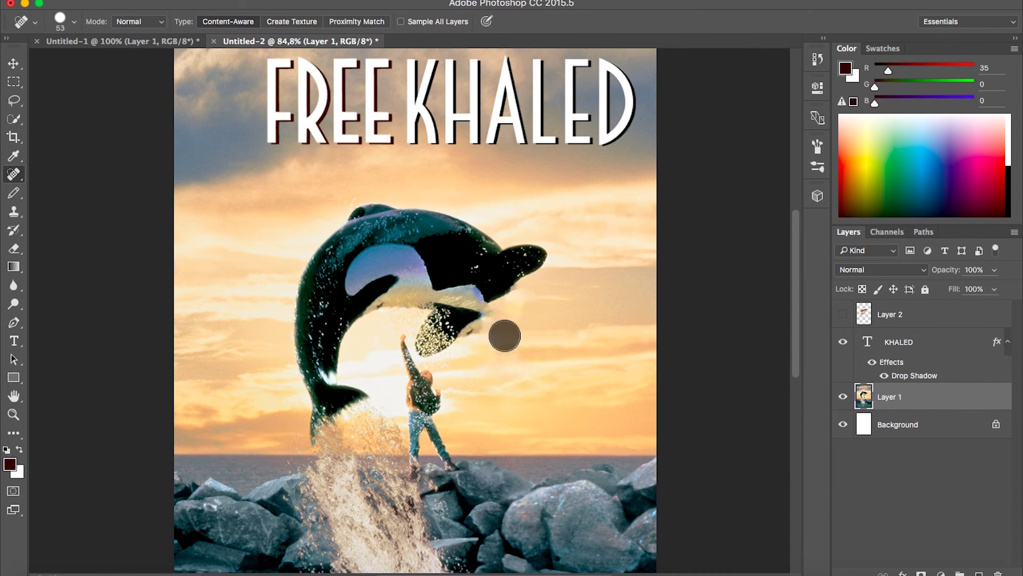
{"action": "mouse_move", "coordinate": [576, 248]}
{"action": "left_mouse_down"}
{"action": "mouse_move", "coordinate": [536, 266]}
{"action": "mouse_move", "coordinate": [541, 288]}
{"action": "mouse_move", "coordinate": [525, 256]}
{"action": "left_mouse_up"}
{"action": "key", "text": "s"}
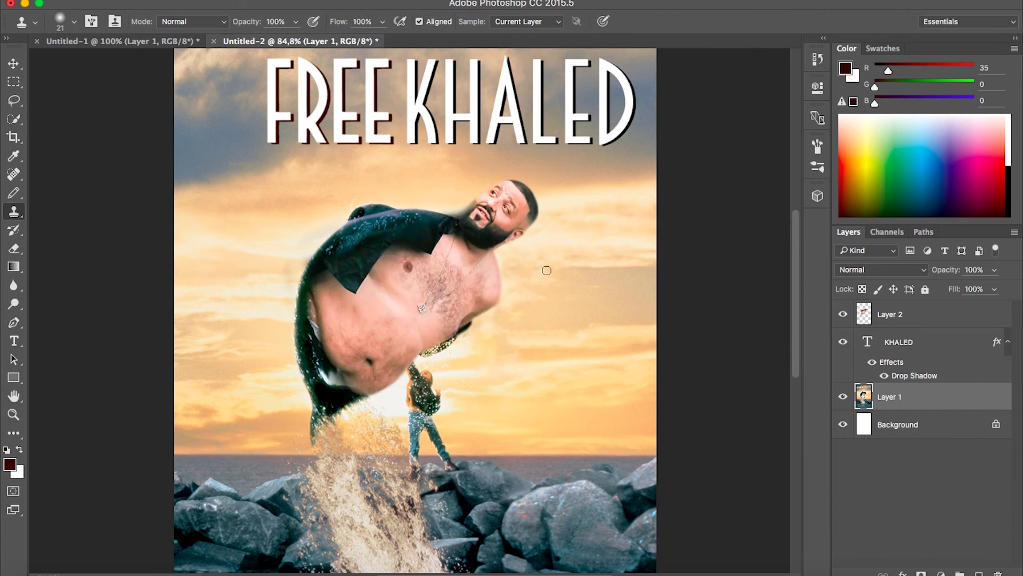
{"action": "scroll", "coordinate": [463, 319], "scroll_direction": "down", "scroll_amount": 2}
{"action": "scroll", "coordinate": [464, 320], "scroll_direction": "down", "scroll_amount": 3}
{"action": "scroll", "coordinate": [426, 272], "scroll_direction": "up", "scroll_amount": 3}
{"action": "scroll", "coordinate": [426, 271], "scroll_direction": "up", "scroll_amount": 4}
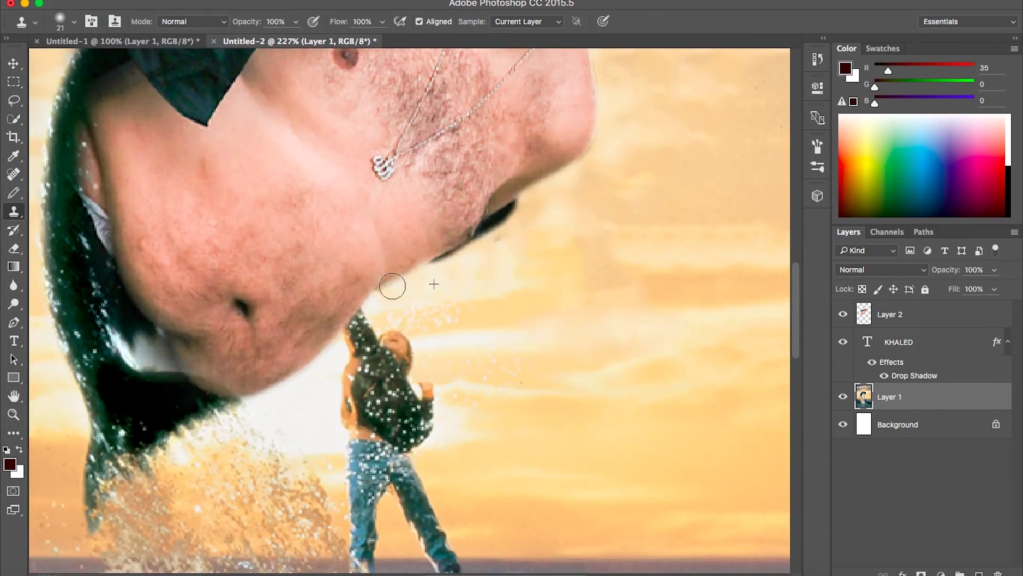
{"action": "scroll", "coordinate": [477, 266], "scroll_direction": "down", "scroll_amount": 3}
{"action": "scroll", "coordinate": [487, 309], "scroll_direction": "down", "scroll_amount": 2}
Step: Type FREE before KHALED and ready an enlarged healing brush on the photo layer
{"action": "key", "text": "alt+bracketright"}
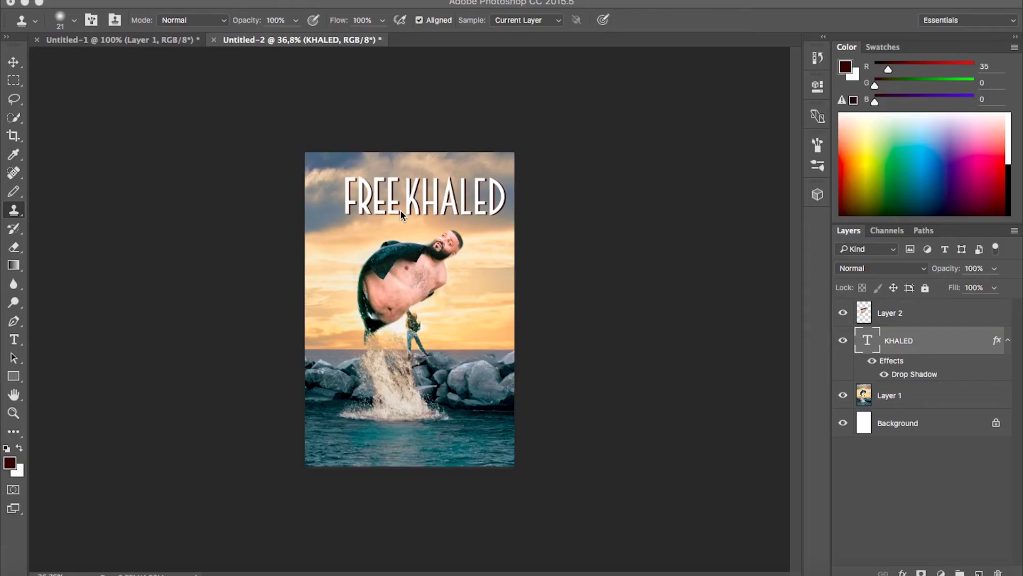
{"action": "scroll", "coordinate": [487, 309], "scroll_direction": "up", "scroll_amount": 2}
{"action": "type", "text": "FREE"}
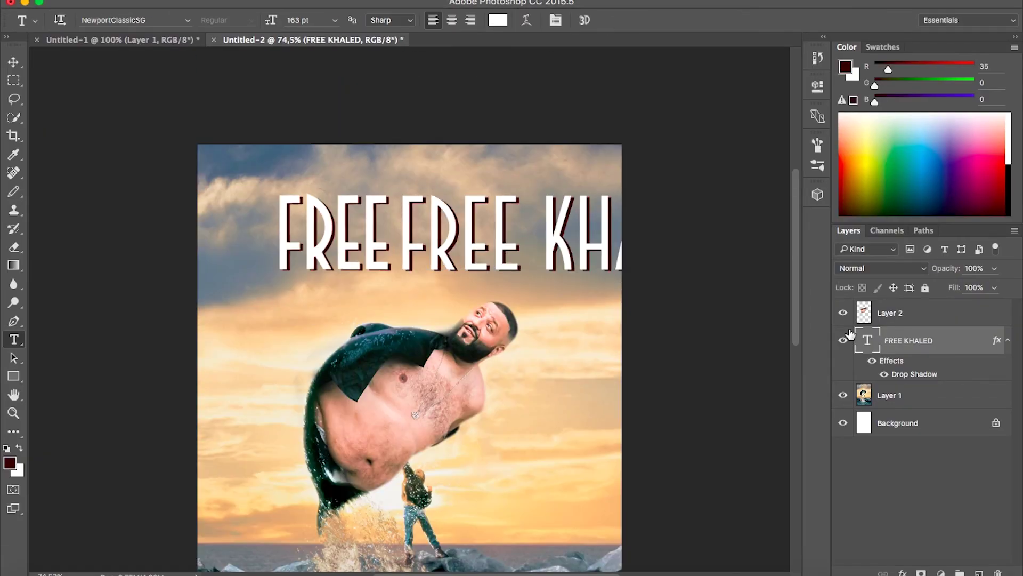
{"action": "left_click", "coordinate": [897, 404]}
{"action": "key", "text": "j"}
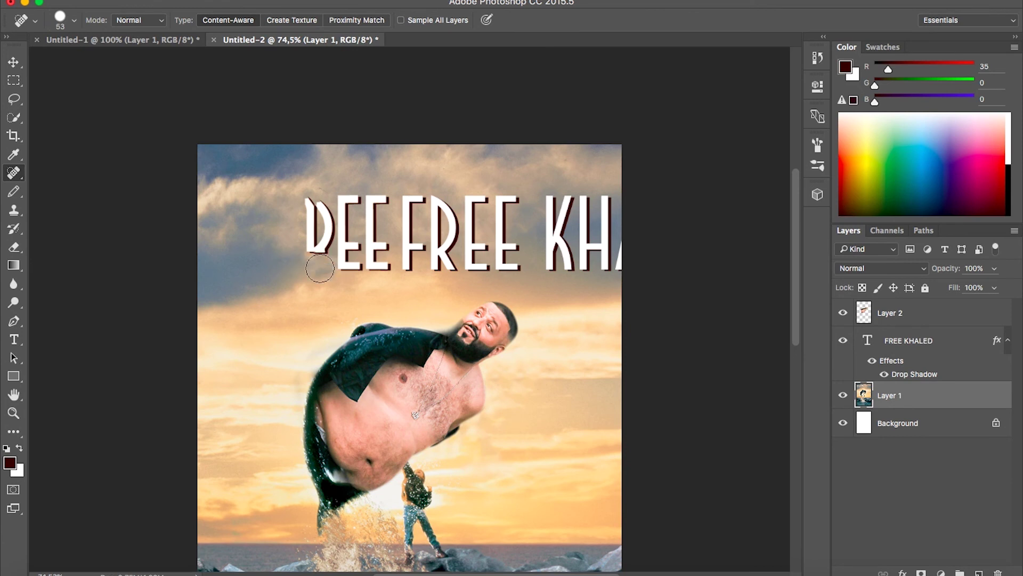
{"action": "key", "text": "bracketright"}
{"action": "key", "text": "bracketright"}
{"action": "key", "text": "bracketright"}
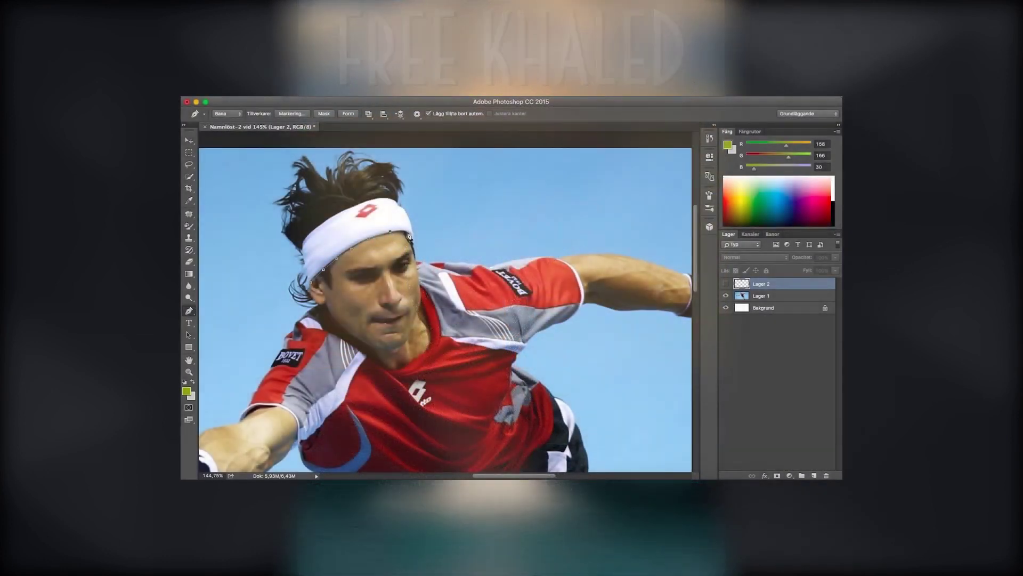
Step: Invert the selection around the tennis player's head and start burning the face tones
{"action": "right_click", "coordinate": [378, 206]}
{"action": "left_click", "coordinate": [405, 207]}
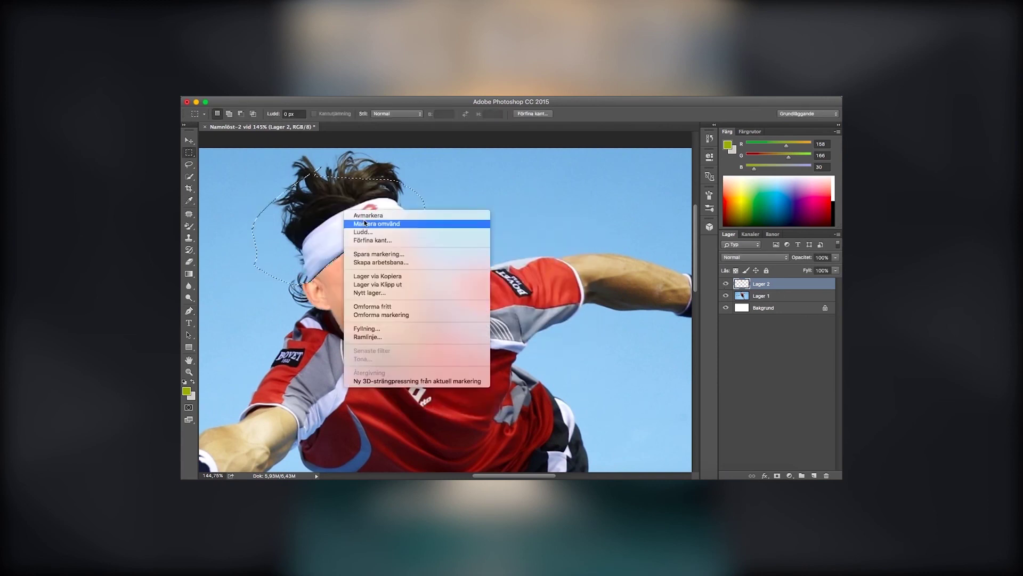
{"action": "key", "text": "Return"}
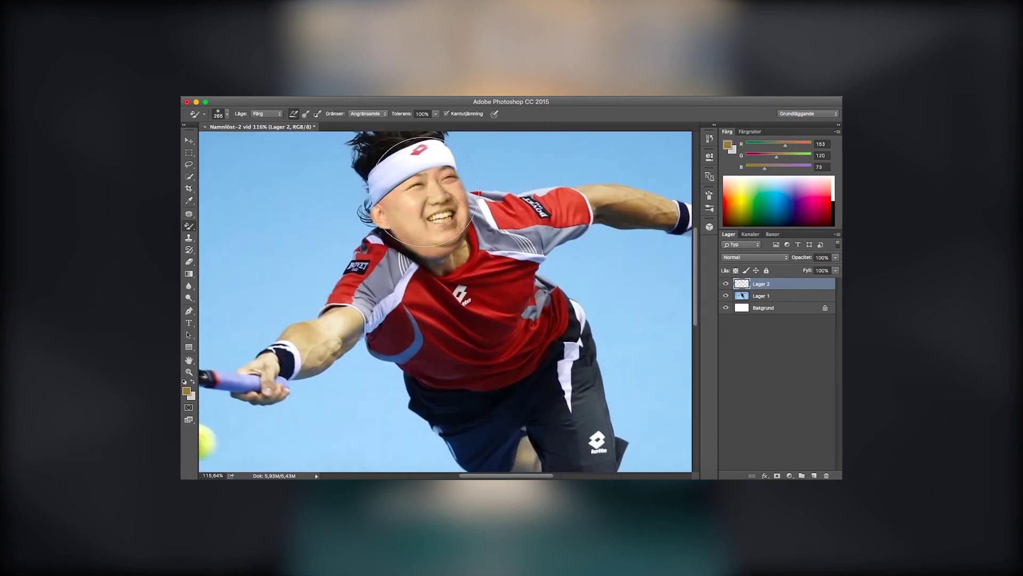
{"action": "left_click", "coordinate": [189, 298]}
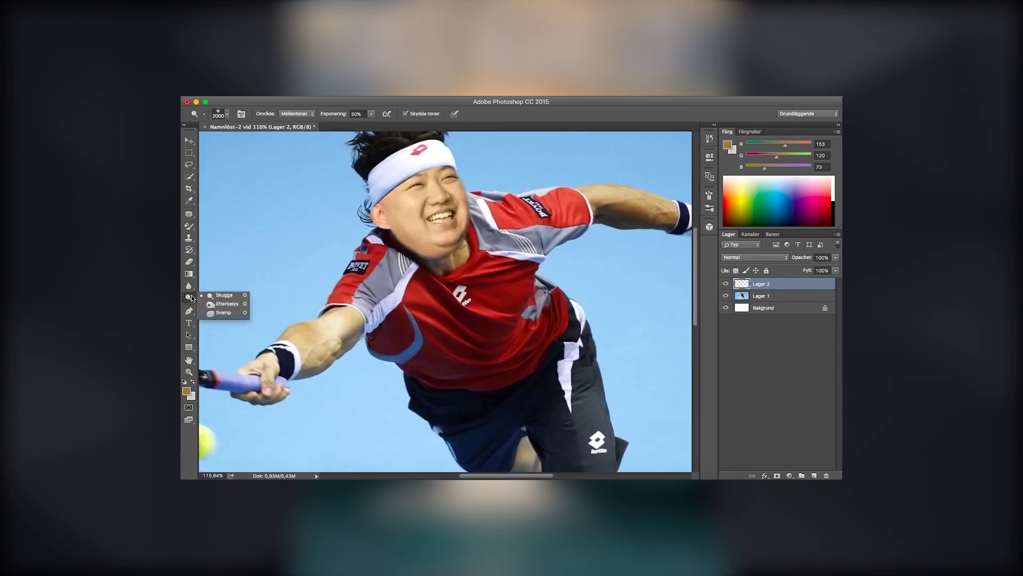